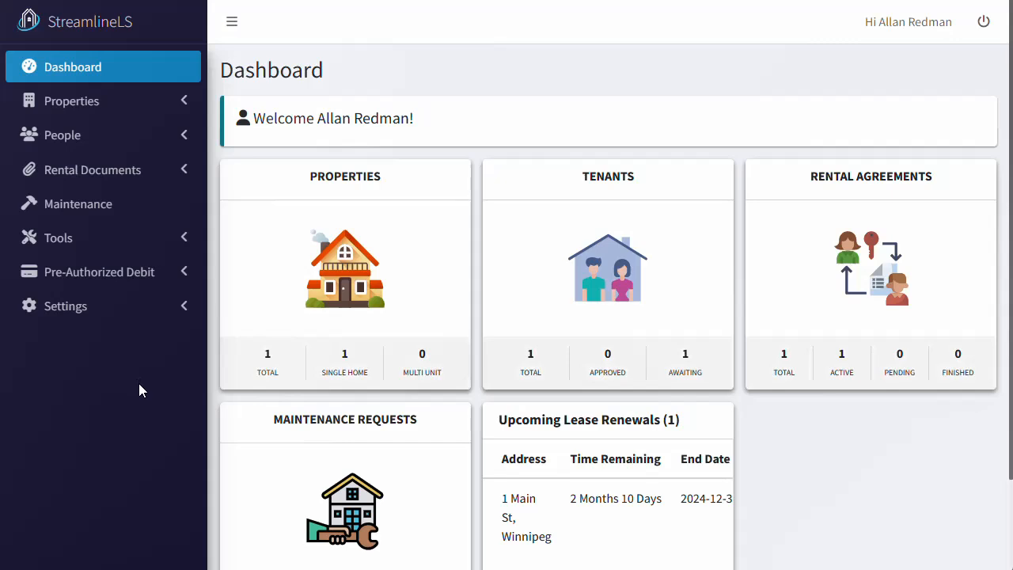
Browse the managed properties list, then the tenants list under People.
click(351, 252)
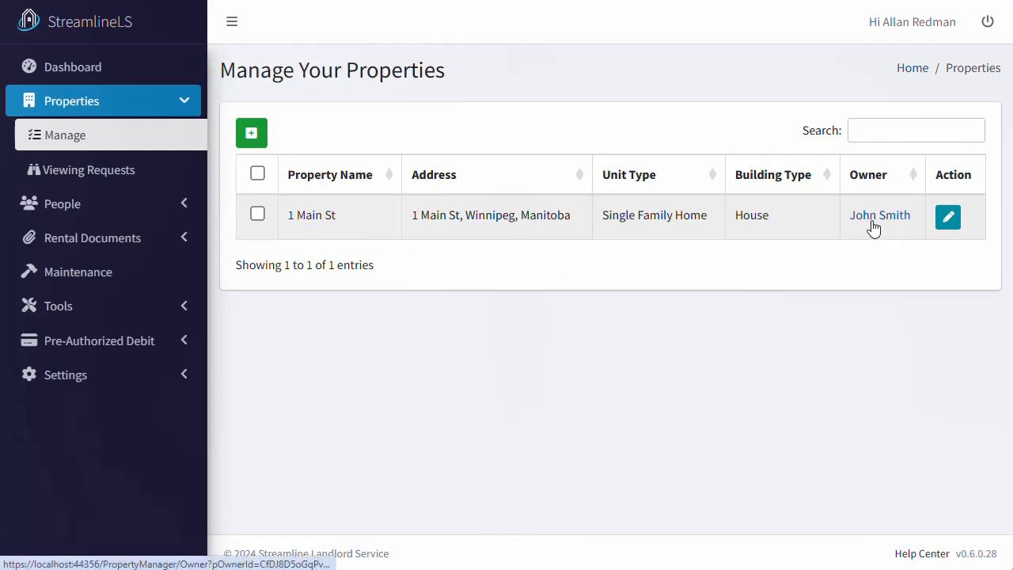
click(158, 206)
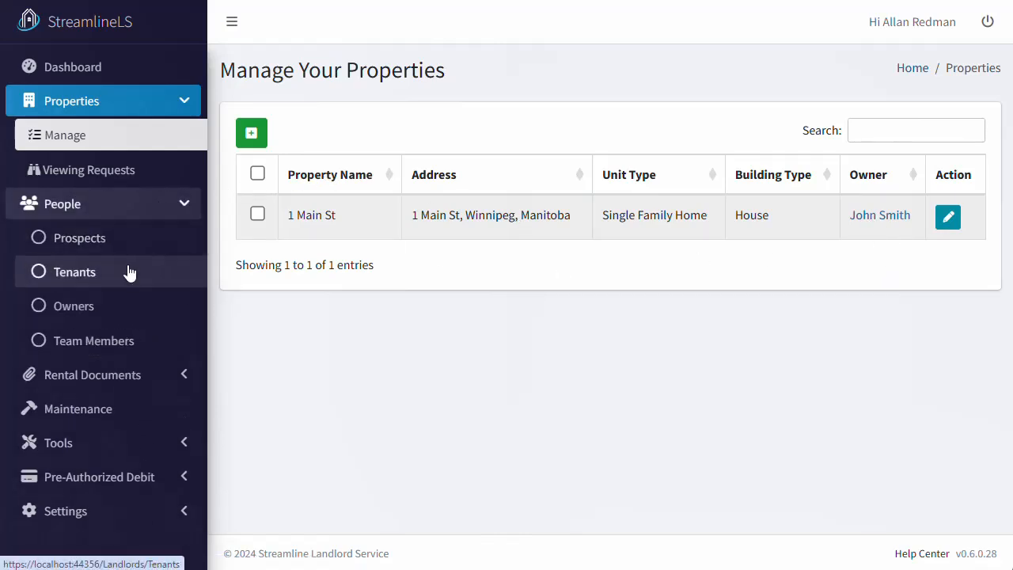
click(129, 272)
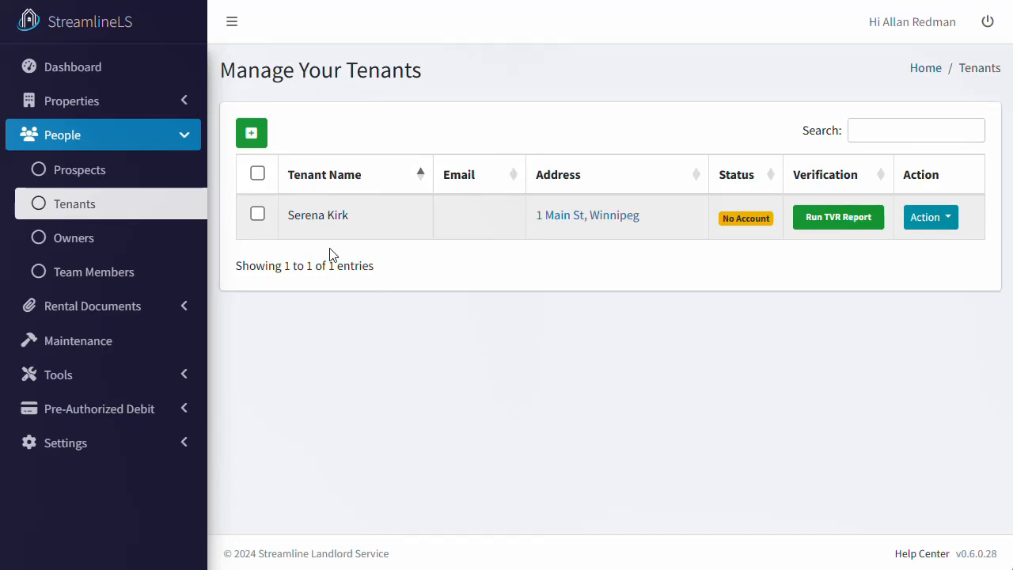
View the rental agreements list, then expand the account Settings options.
click(170, 313)
click(163, 342)
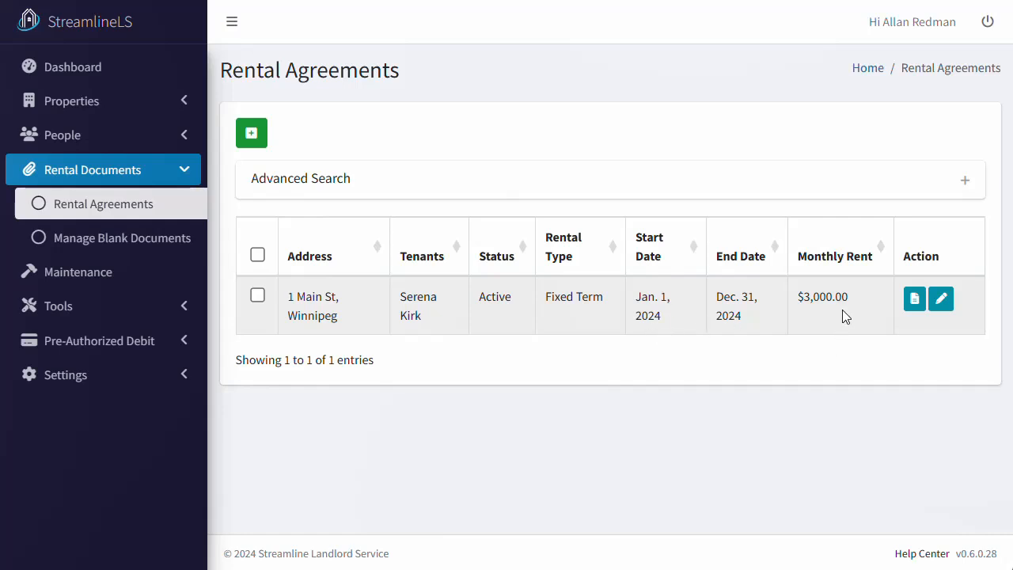
click(173, 380)
scroll(346, 380, down, 1)
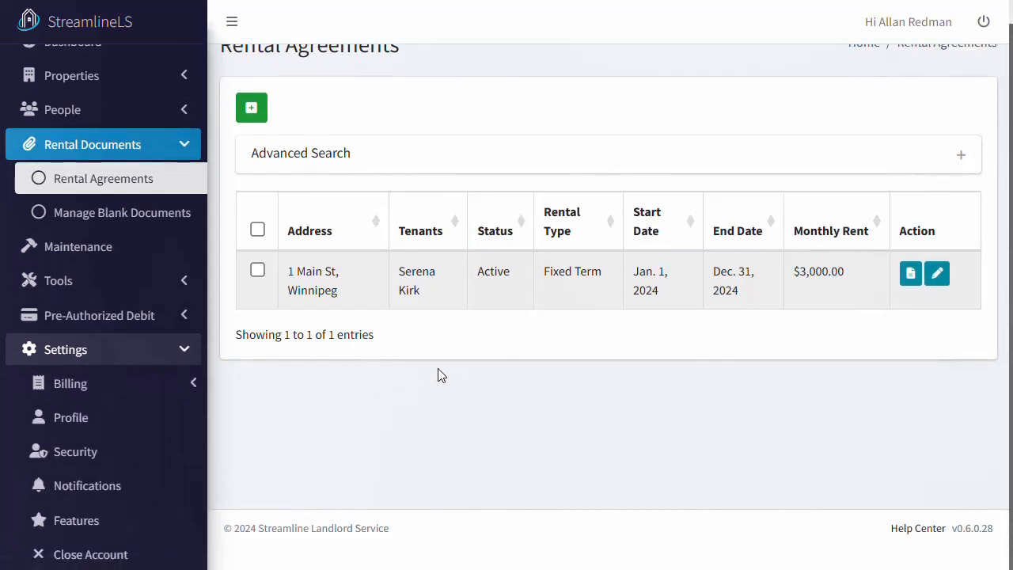
Turn on the Invoice Property Owners feature and bring up its Invoice Configuration.
click(120, 520)
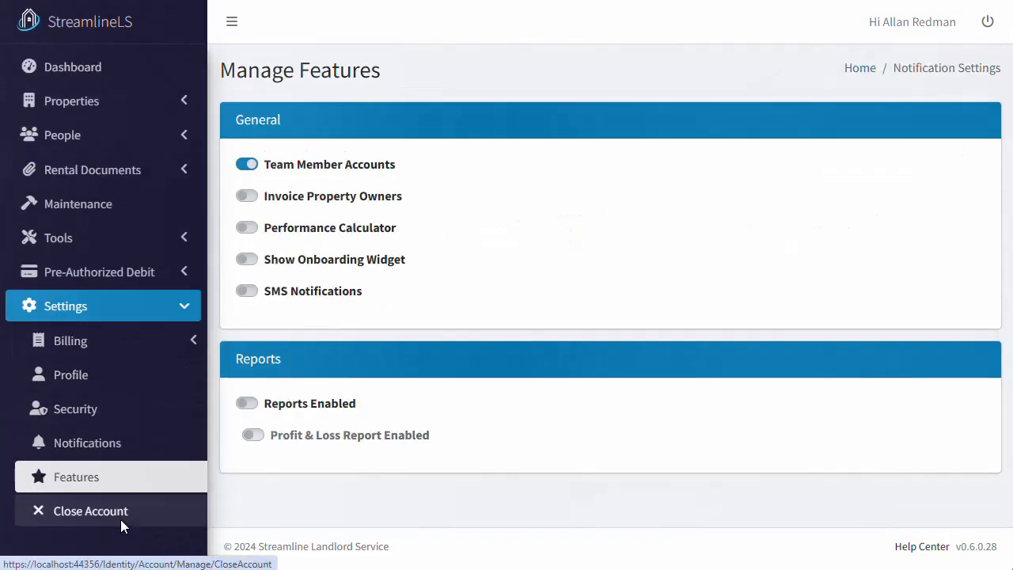
click(252, 196)
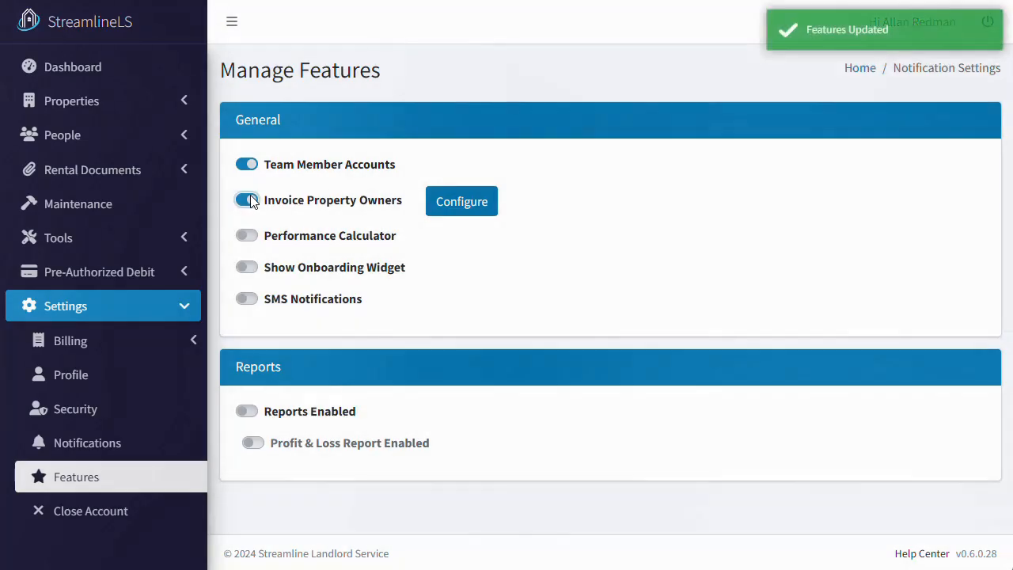
click(444, 207)
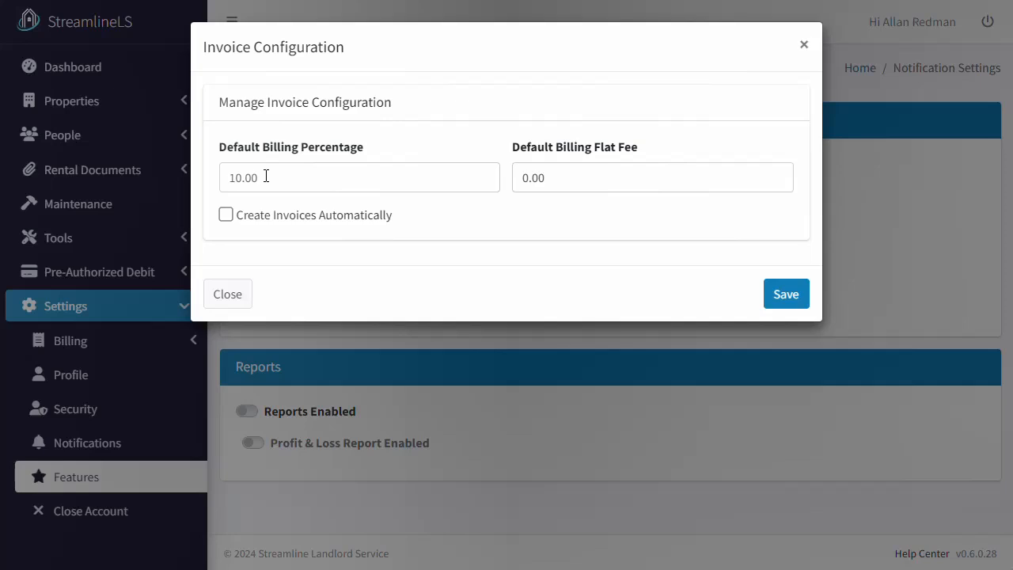
Try billing percentage 5.00 and 0.00 and flat fee 100.00, then restore the flat fee to 0.00.
drag(266, 175, 207, 182)
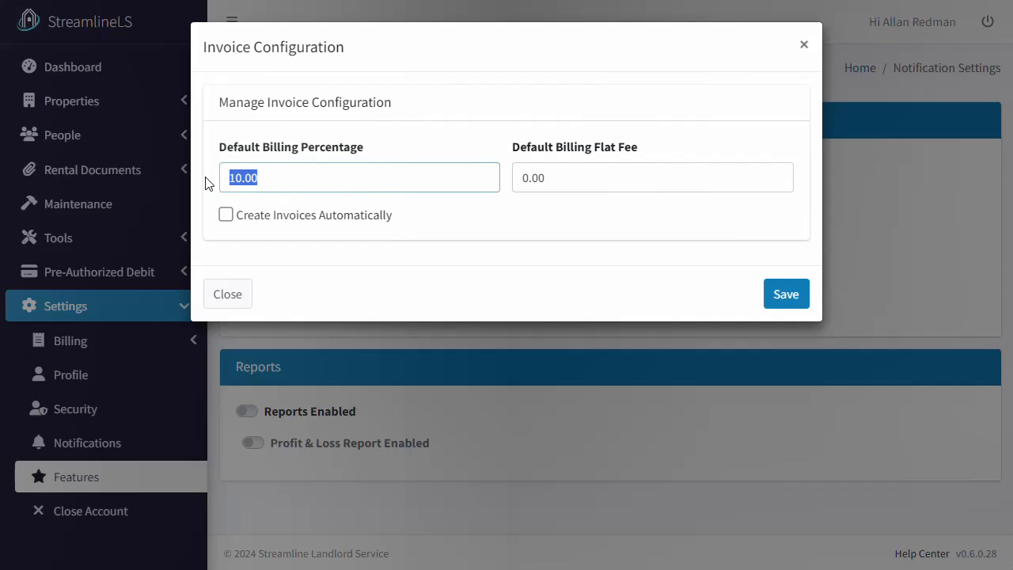
text(5.00)
drag(330, 179, 207, 181)
text(0.00)
drag(615, 174, 462, 180)
text(100.00)
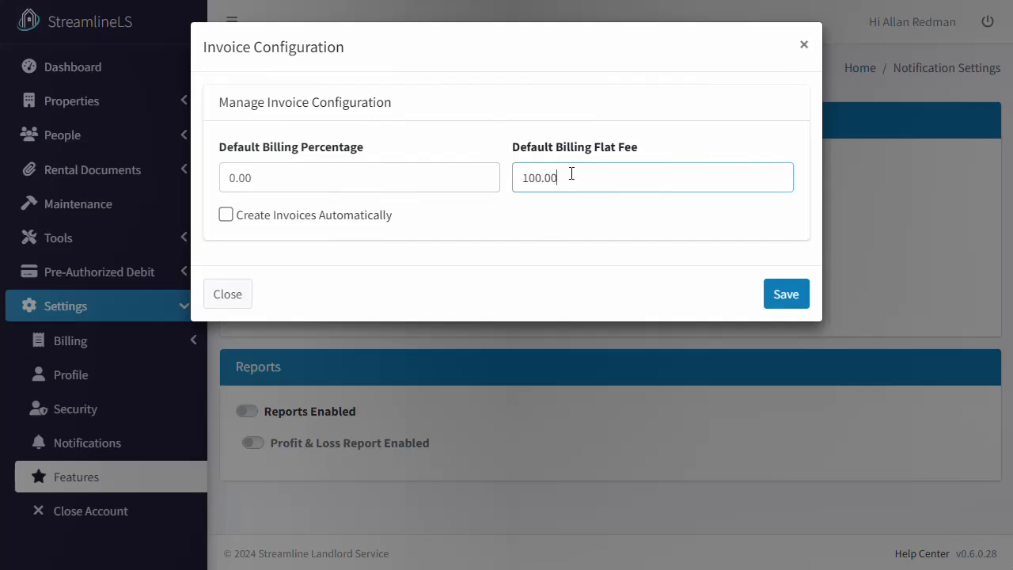
drag(570, 172, 518, 173)
key(BackSpace)
key(BackSpace)
text(0.00)
Restore the billing percentage to 10.00, enable automatic invoice creation, and save the configuration.
drag(288, 179, 139, 188)
text(10.00)
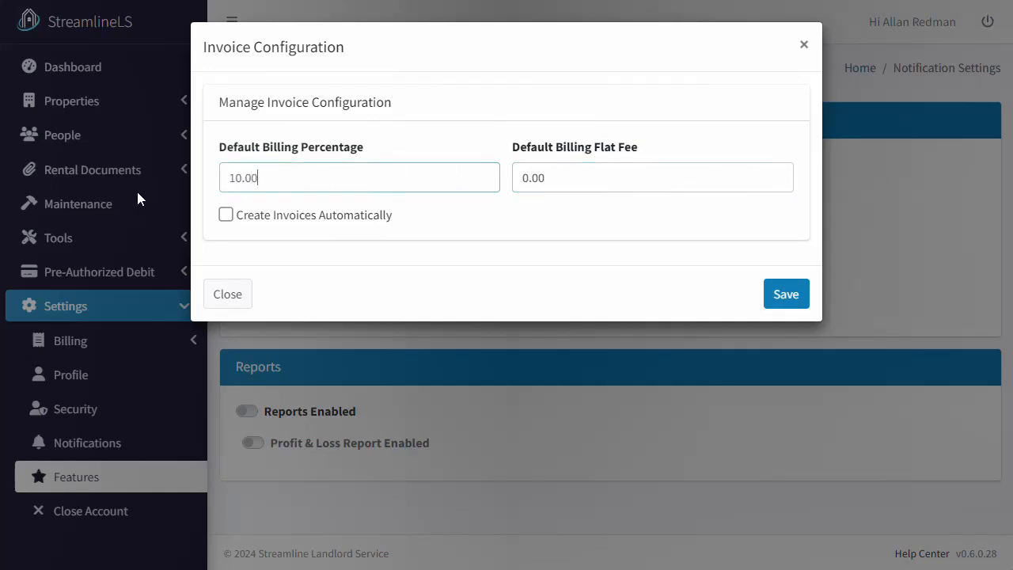
click(466, 229)
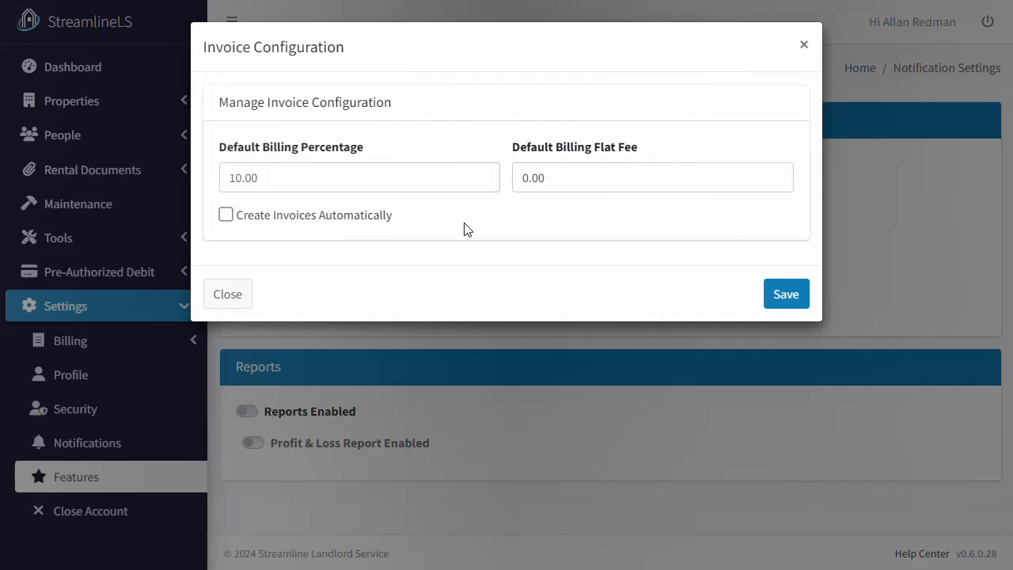
click(357, 216)
click(786, 294)
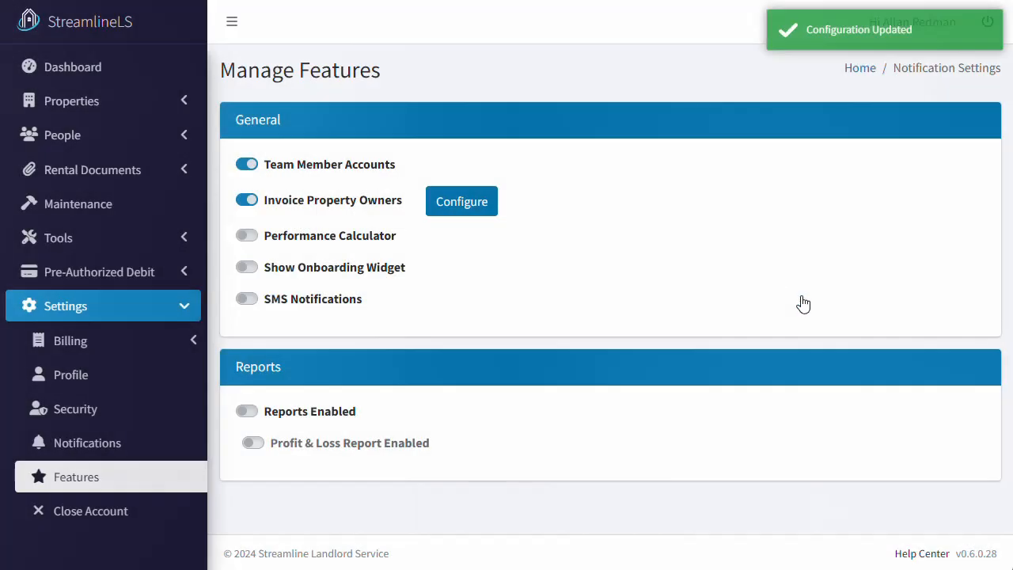
Review the single Hammer expense in the Expense Tracker, then return to the Dashboard.
click(167, 240)
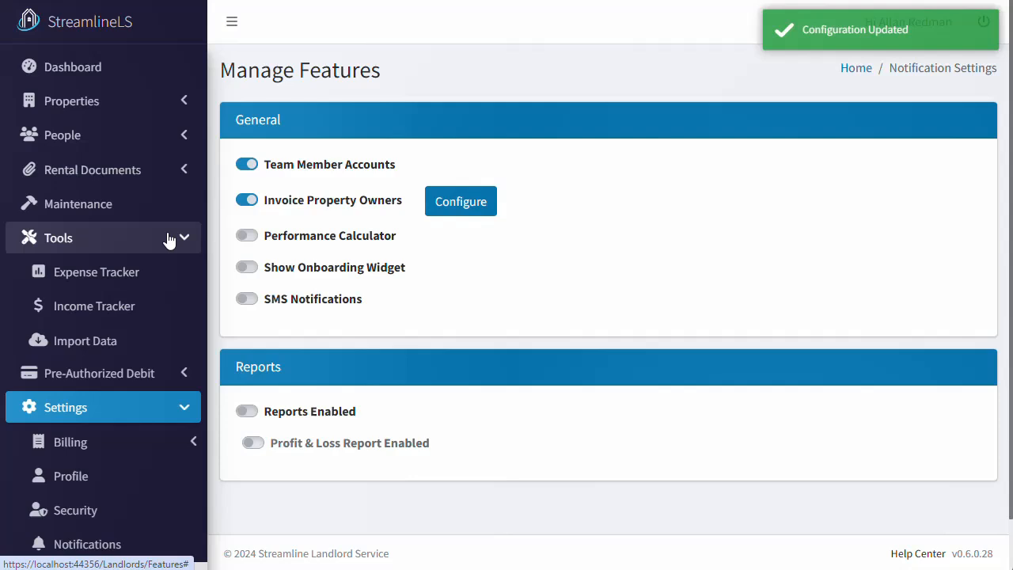
click(155, 286)
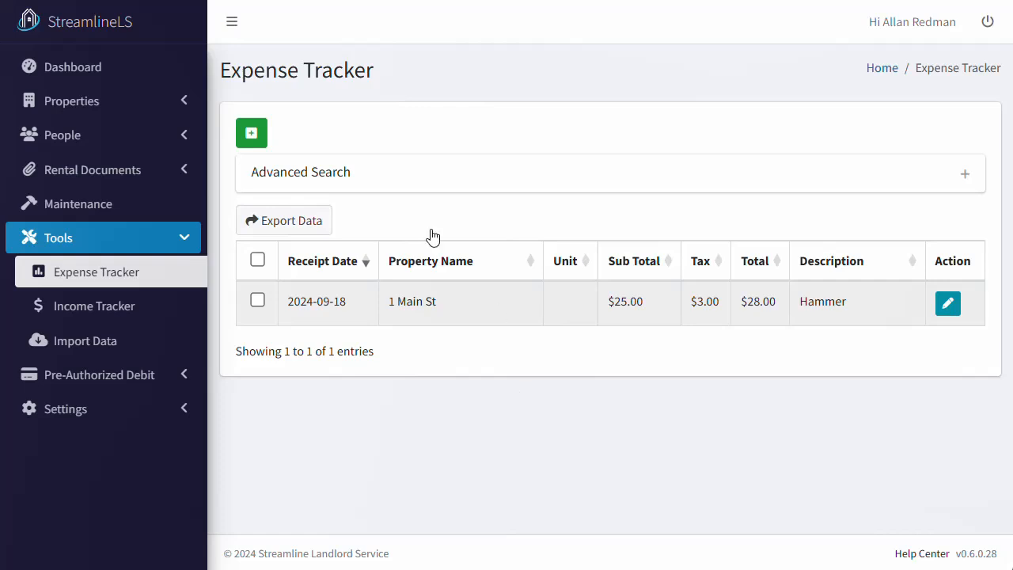
click(113, 64)
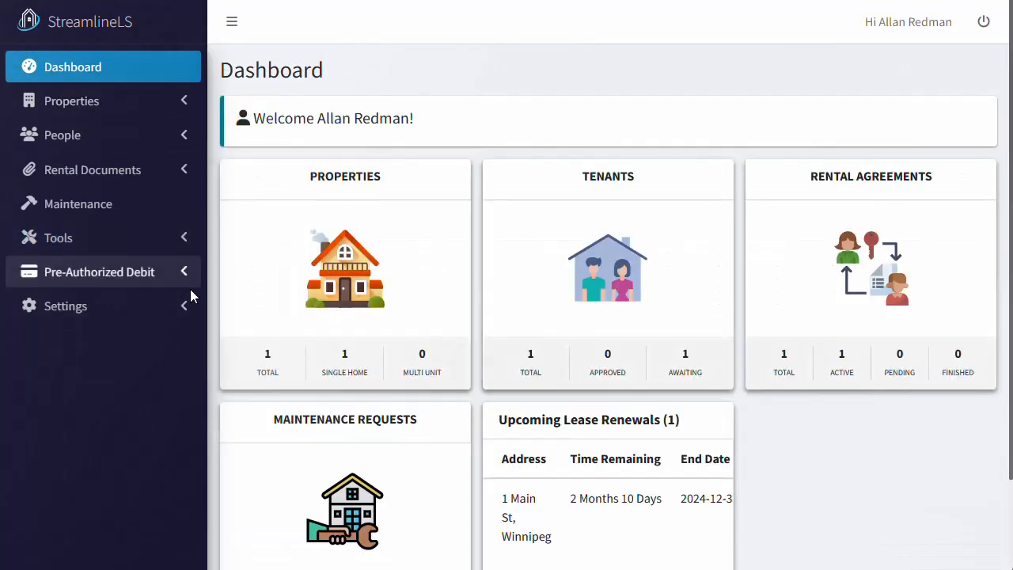
click(188, 317)
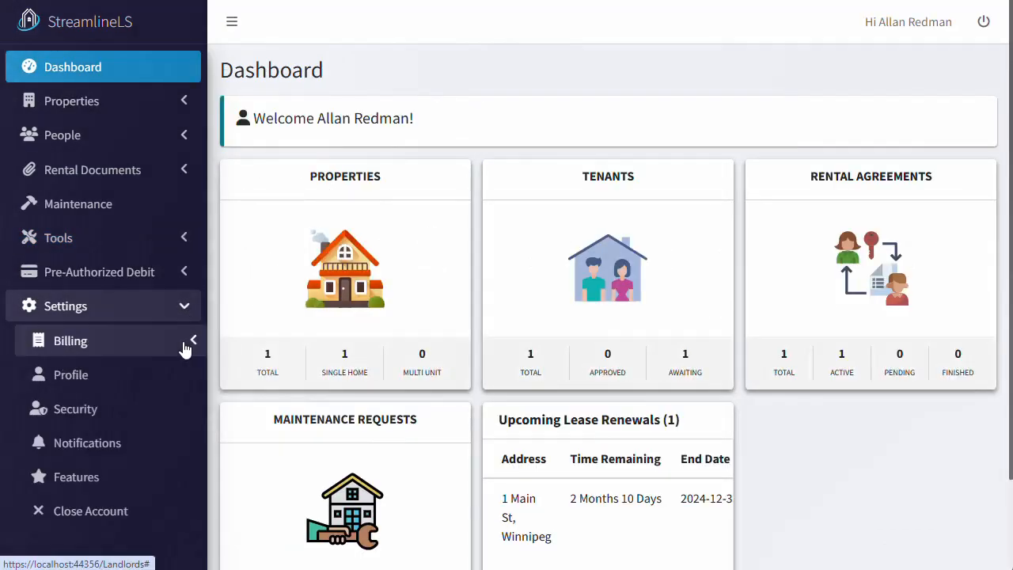
click(183, 348)
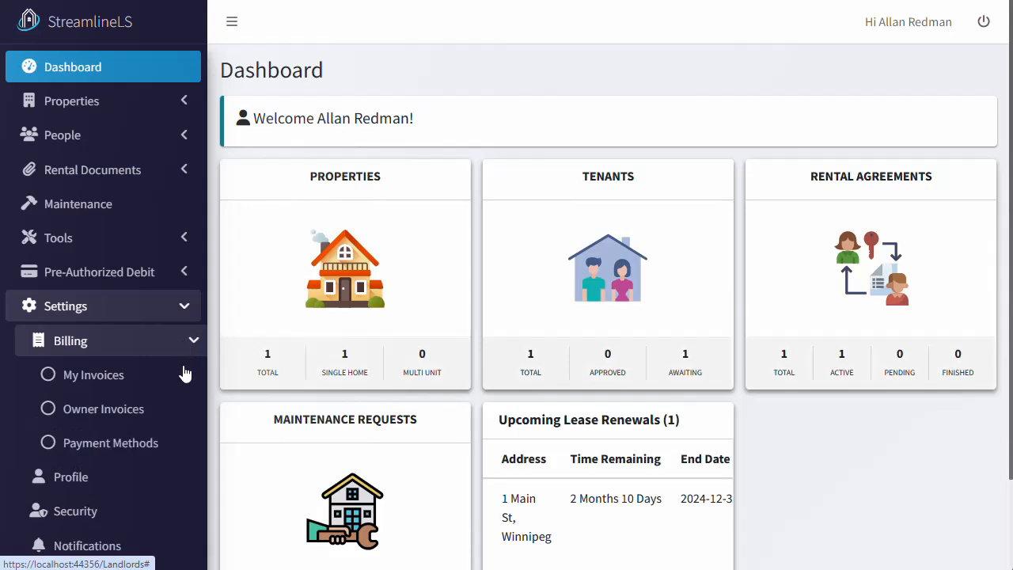
click(162, 420)
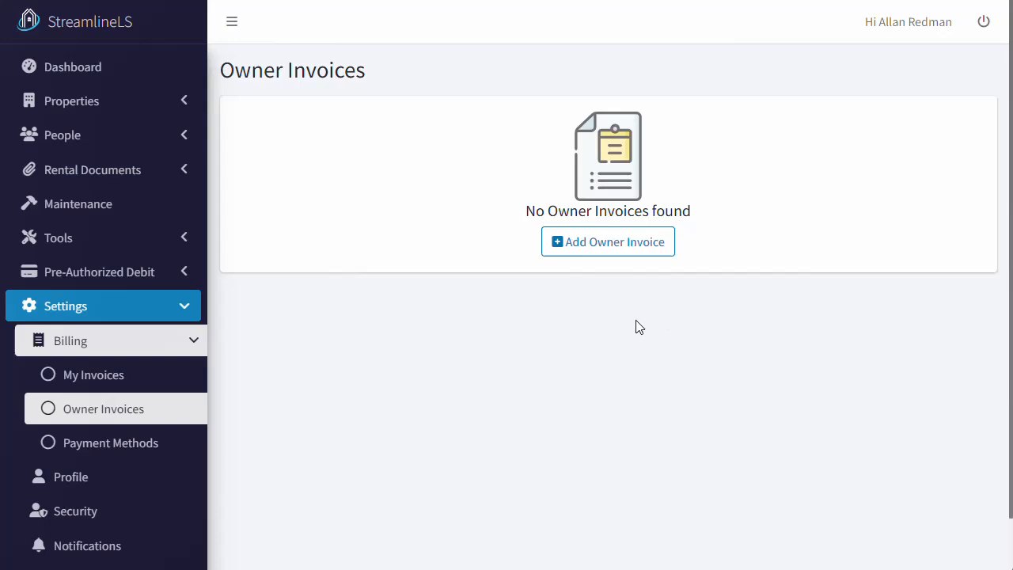
click(120, 76)
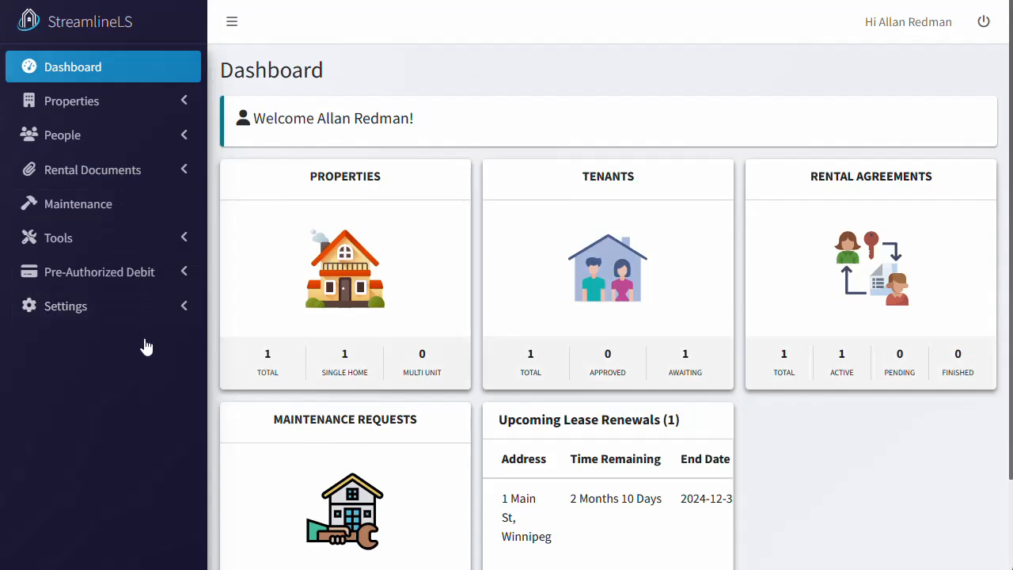
Go to Settings > Billing > Owner Invoices and bring up actions for the $364.00 invoice.
click(186, 307)
click(194, 345)
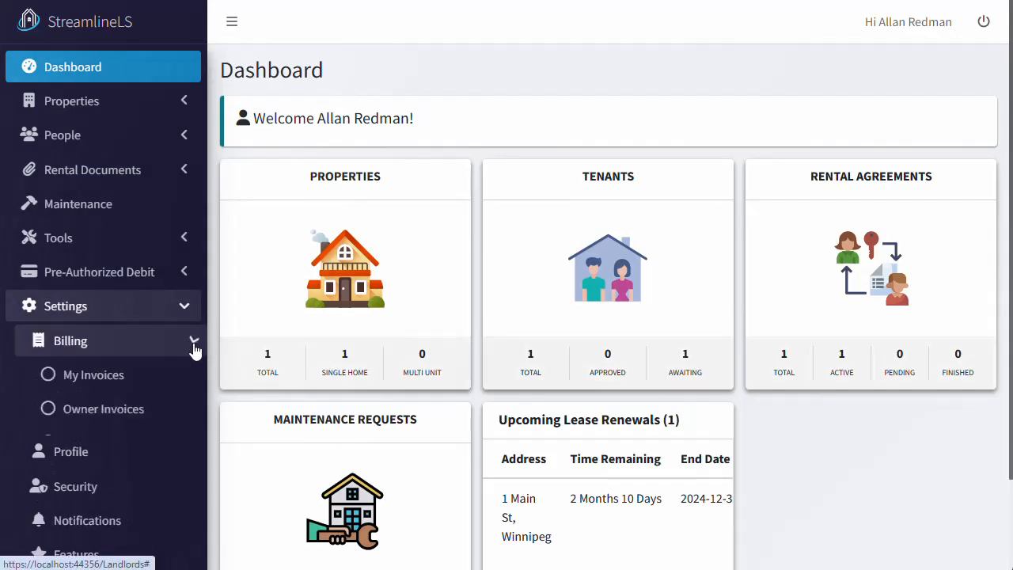
click(188, 416)
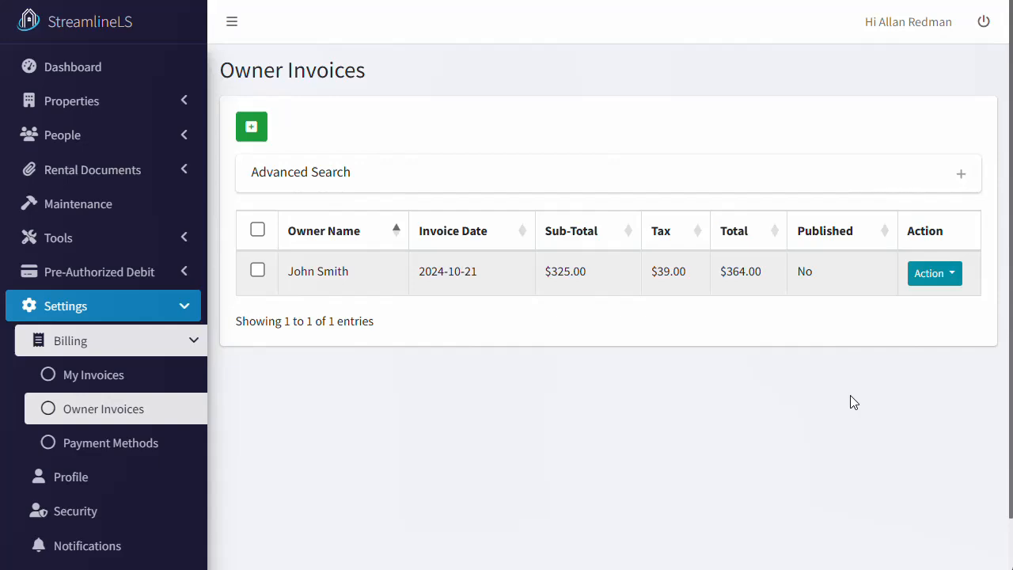
click(952, 285)
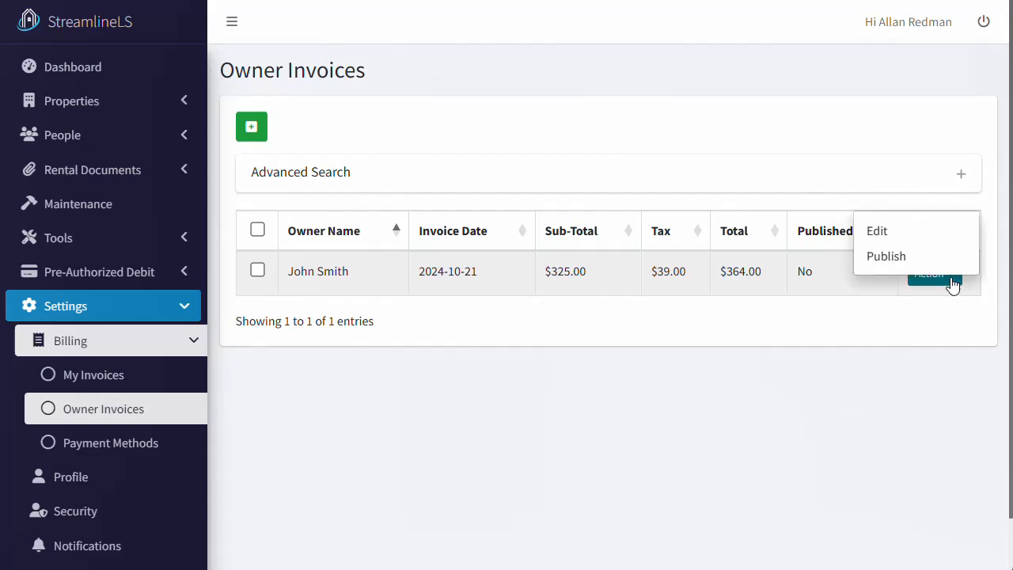
Edit the owner invoice and scroll to its Management Fee and Hammer line items.
click(939, 238)
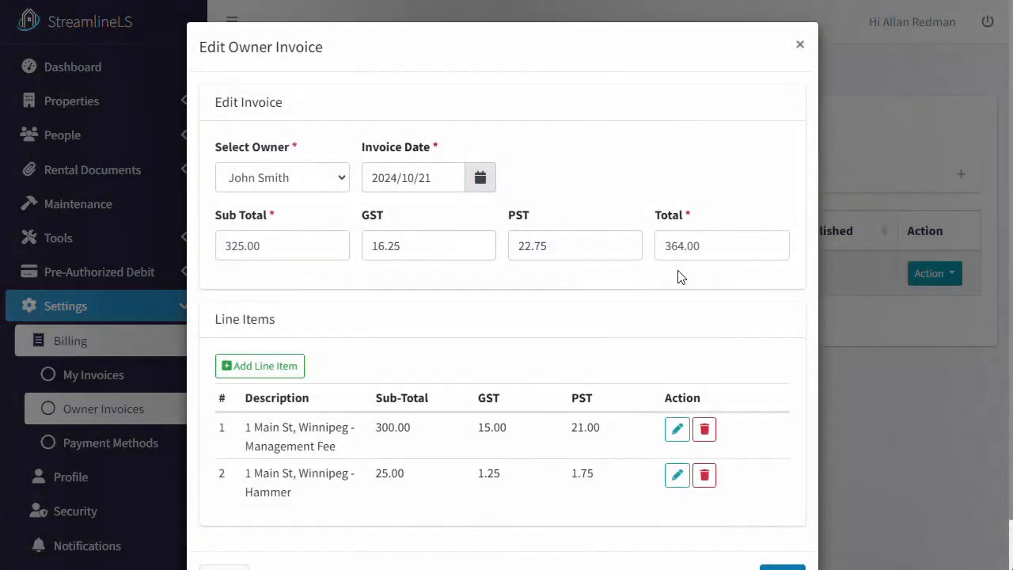
scroll(626, 361, down, 1)
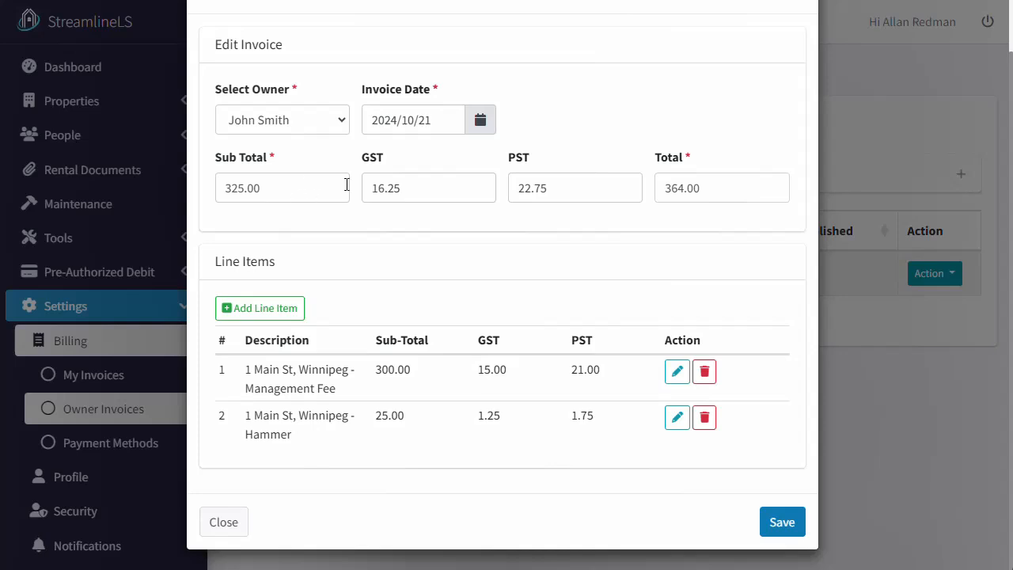
Keep the same owner, change the invoice date to 2024-10-01, and save the invoice.
click(339, 117)
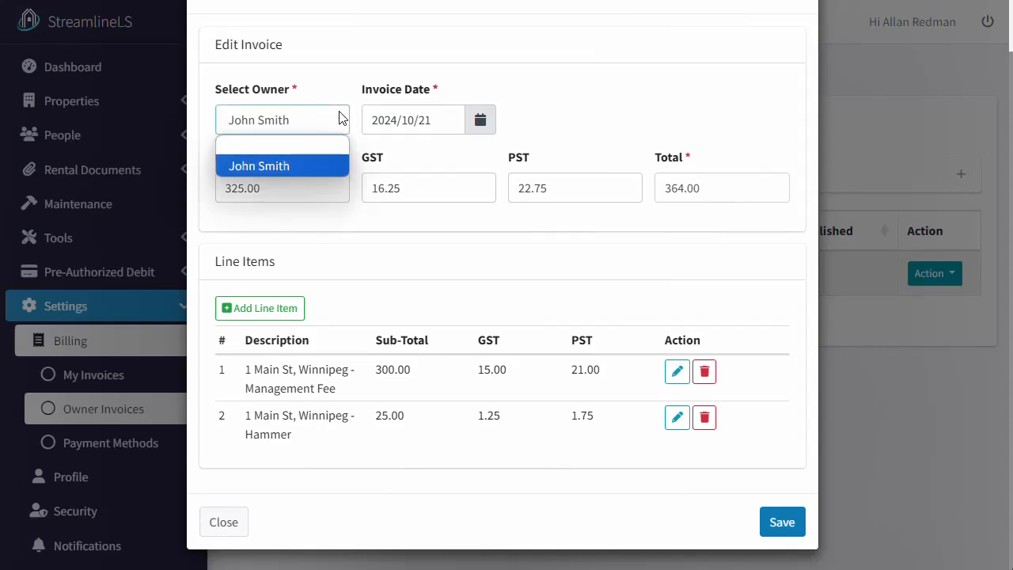
click(339, 117)
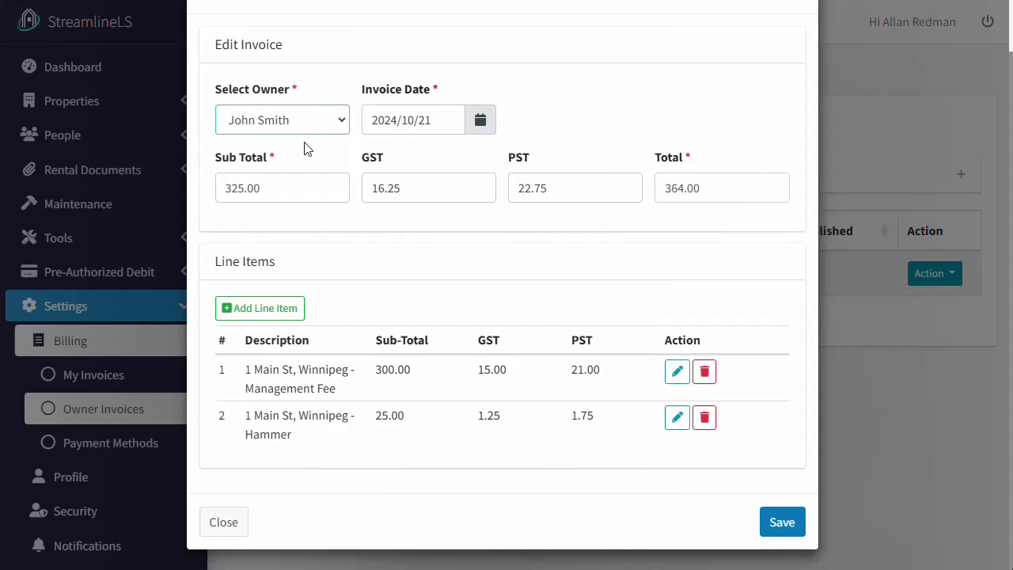
click(441, 119)
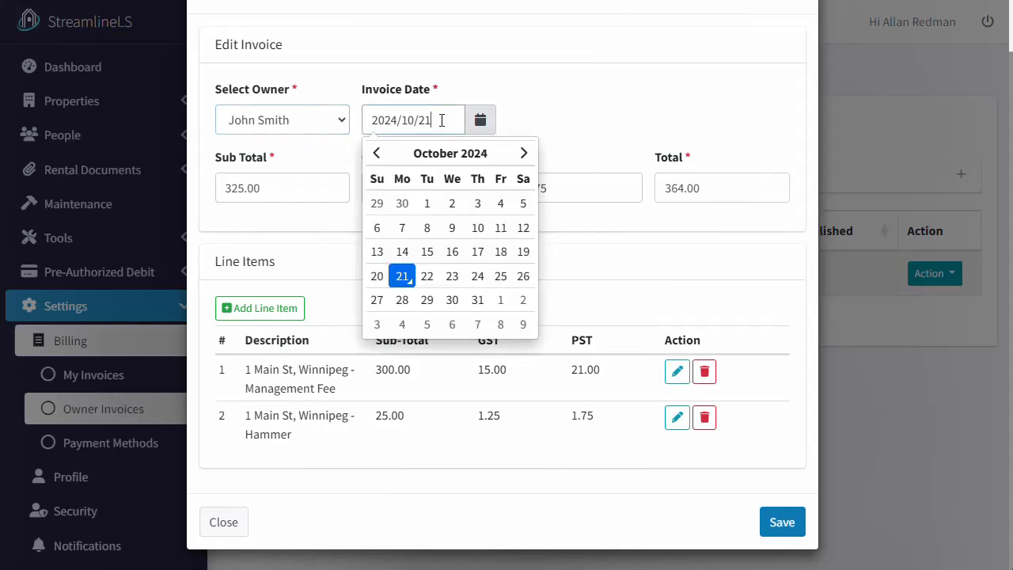
click(428, 205)
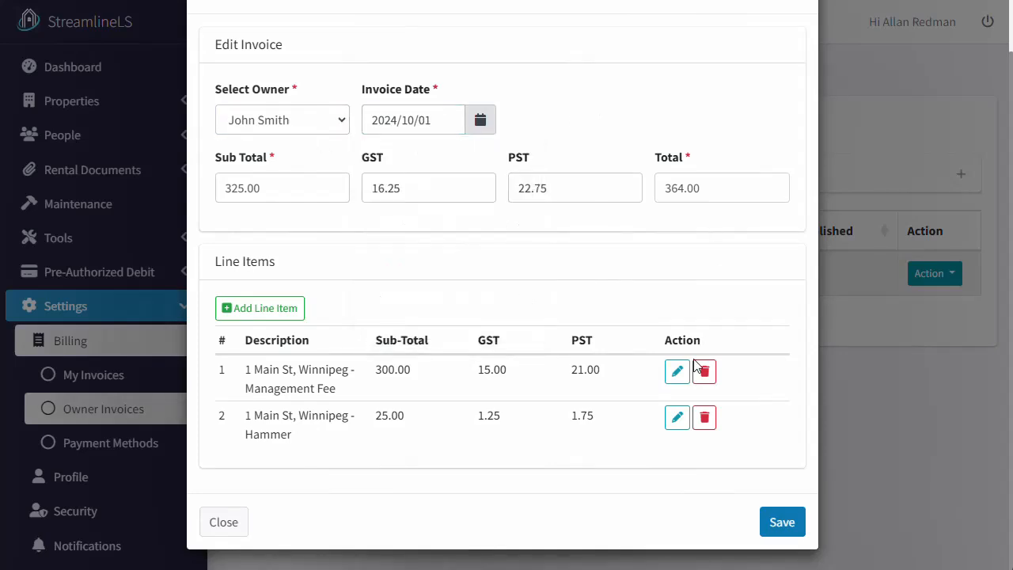
click(782, 522)
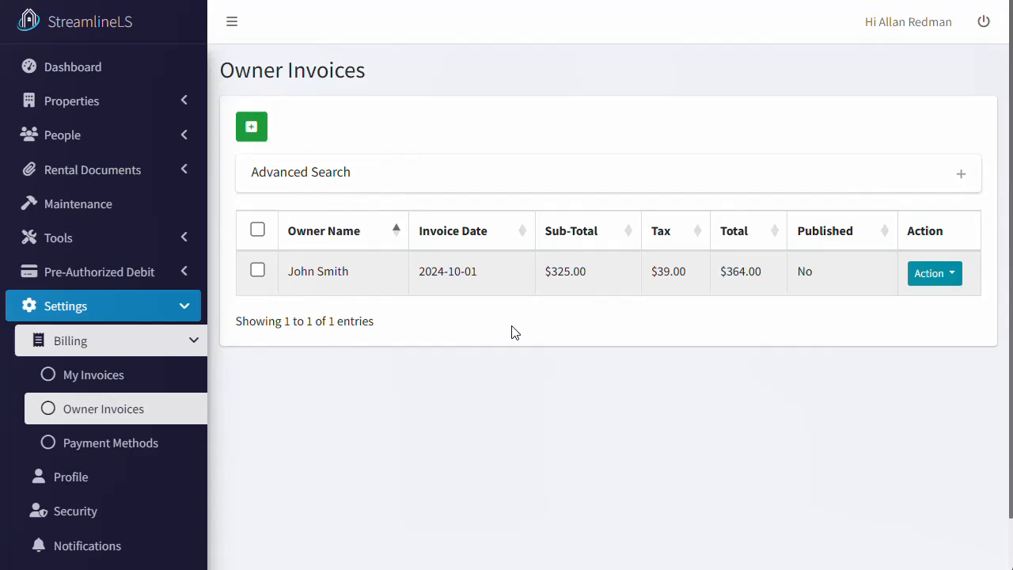
Publish the $364.00 owner invoice dated 2024-10-01, confirming in the dialog.
click(931, 272)
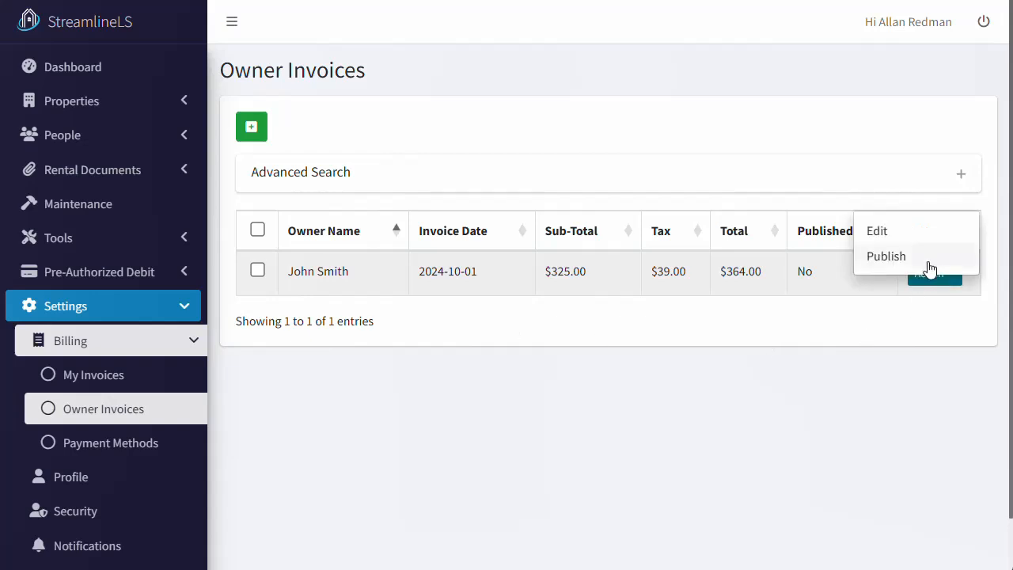
click(878, 256)
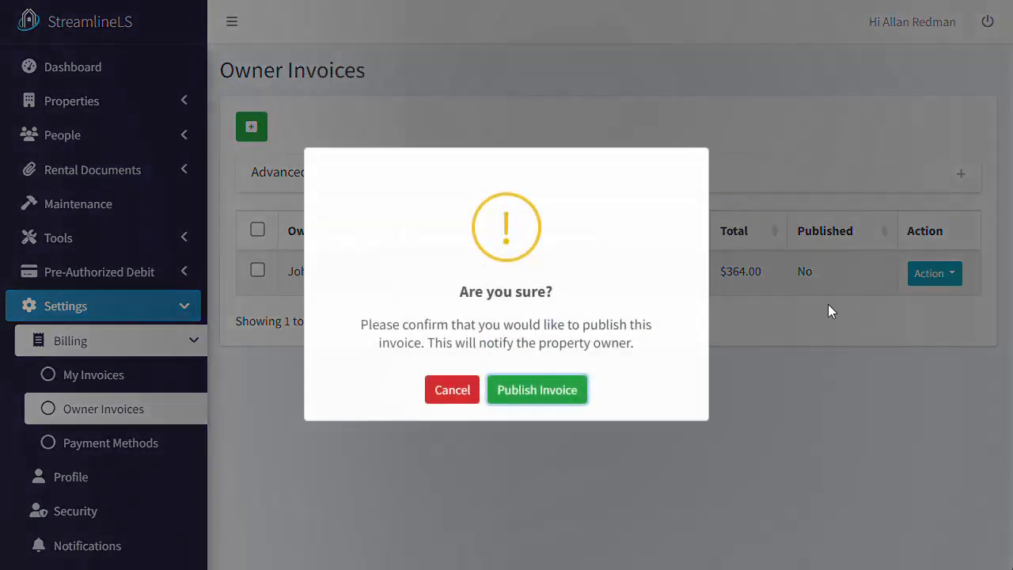
click(546, 394)
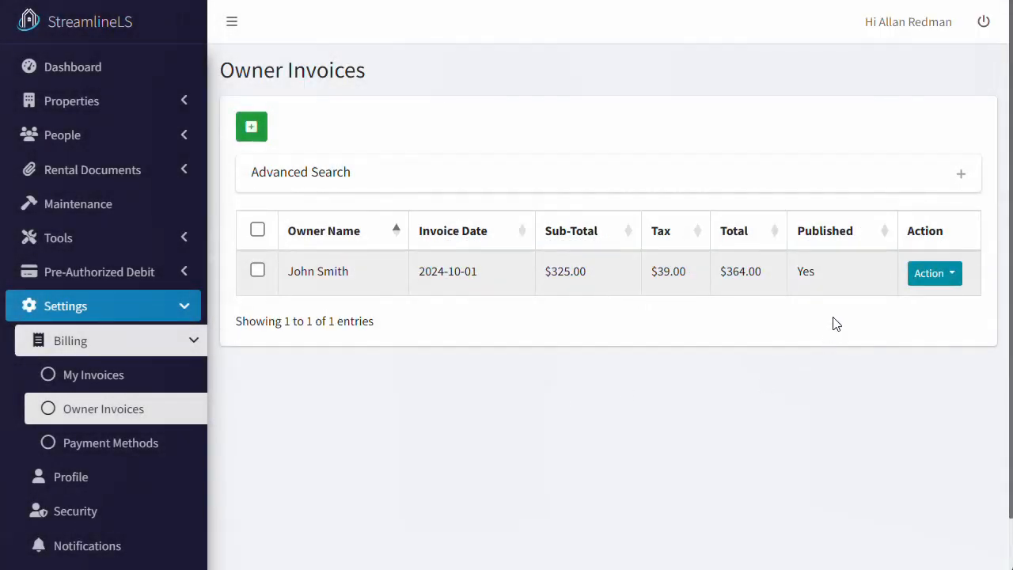
Sign out of the landlord account and sign in with the property owner's email and password.
click(983, 22)
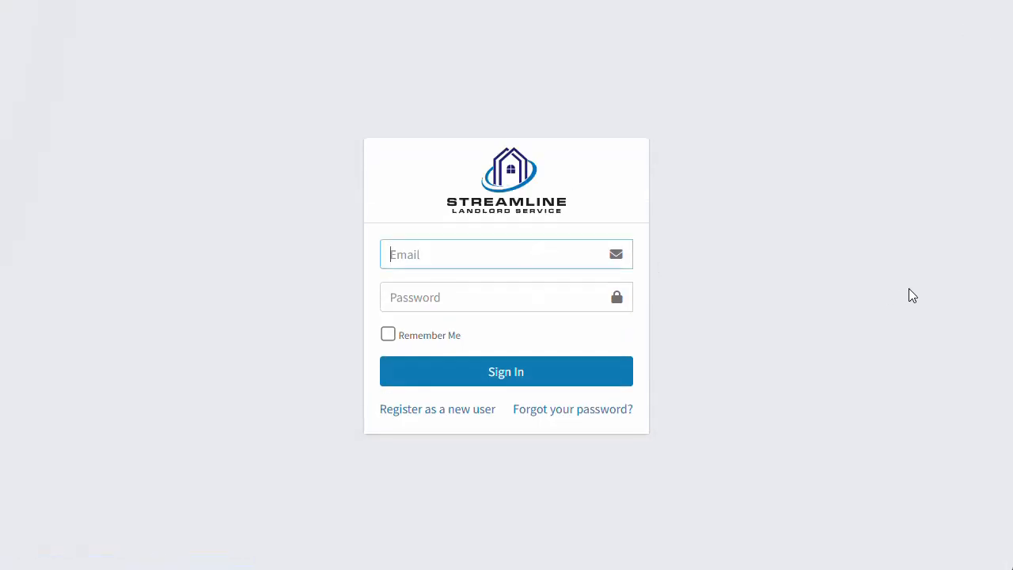
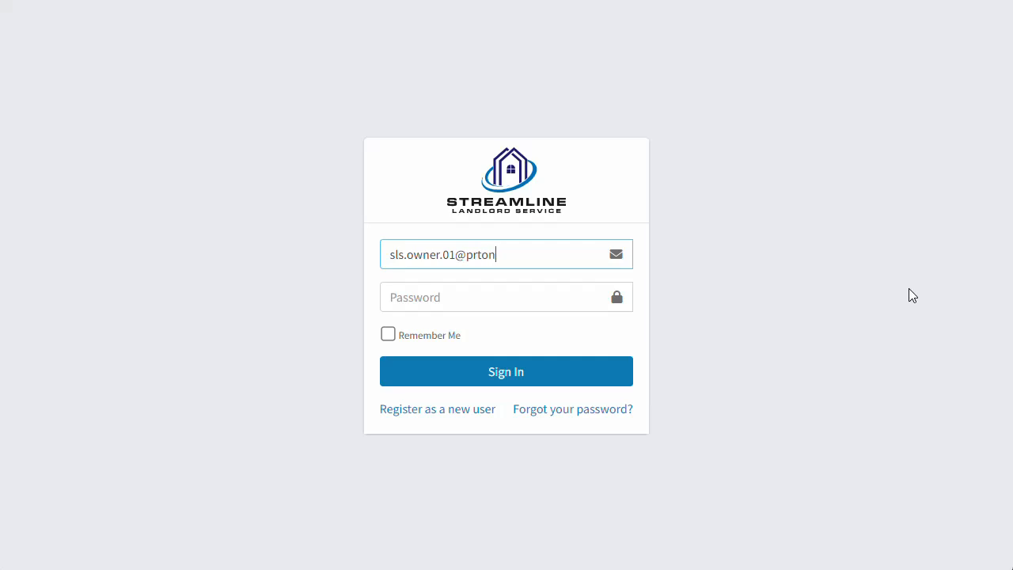
key(Tab)
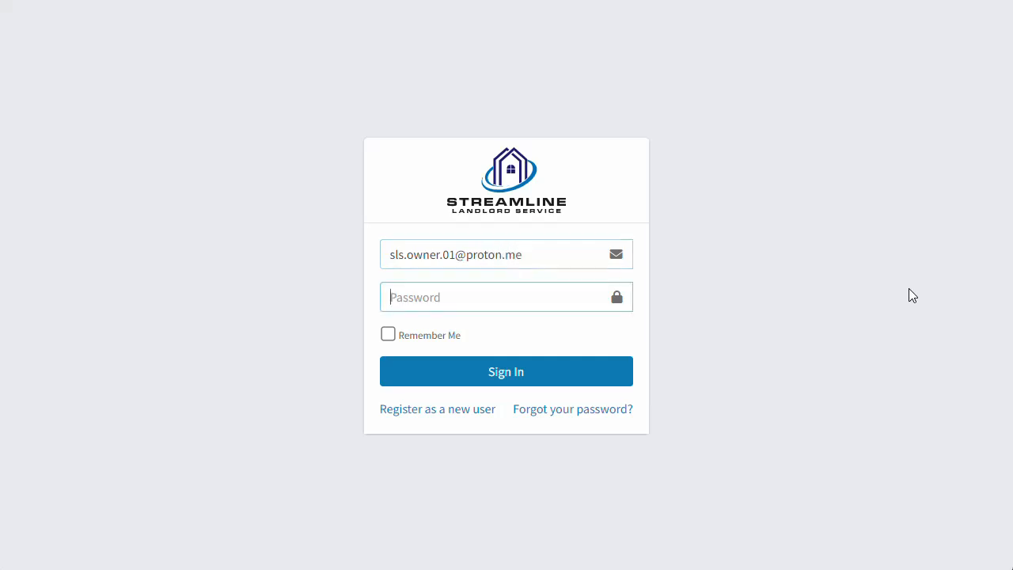
text(••••••••••••)
key(Return)
Open the owner's My Invoices list under Settings > Billing.
click(169, 145)
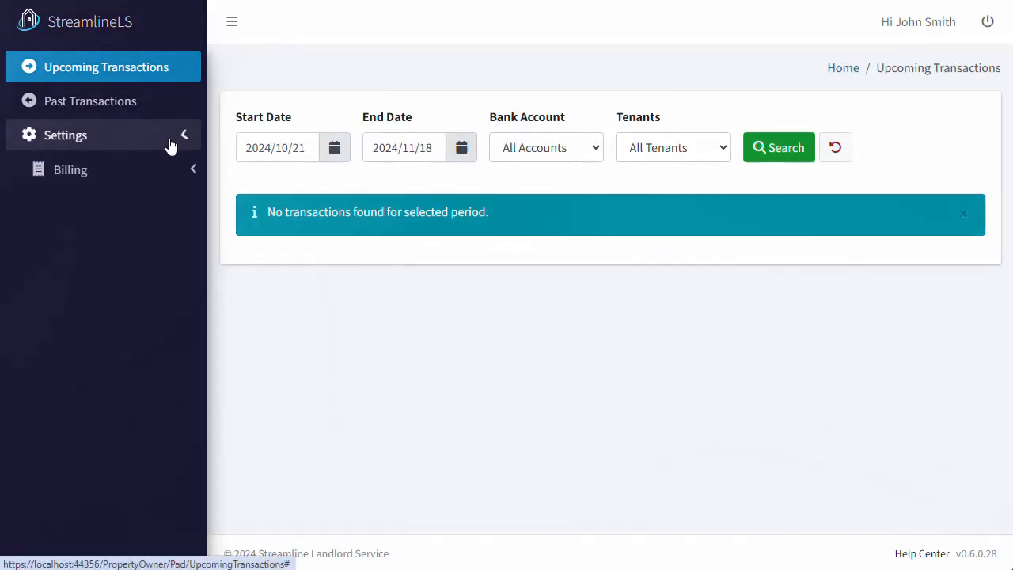
click(168, 176)
click(163, 203)
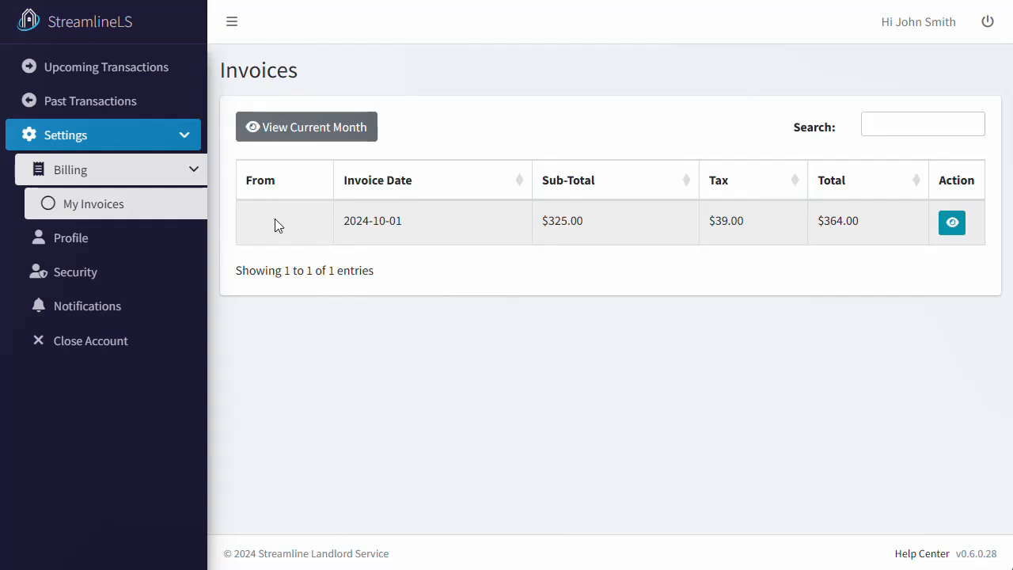
click(953, 223)
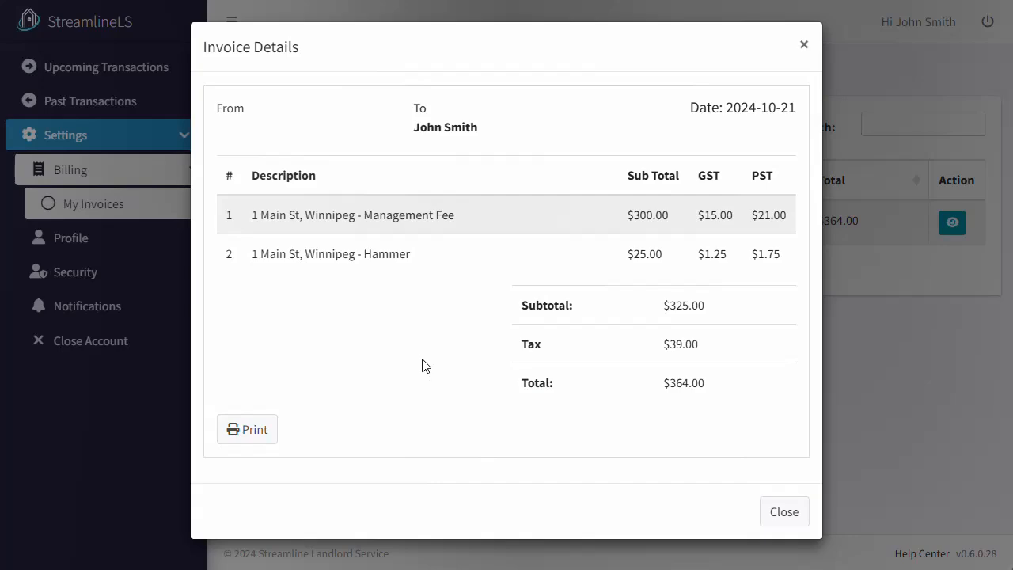
click(786, 517)
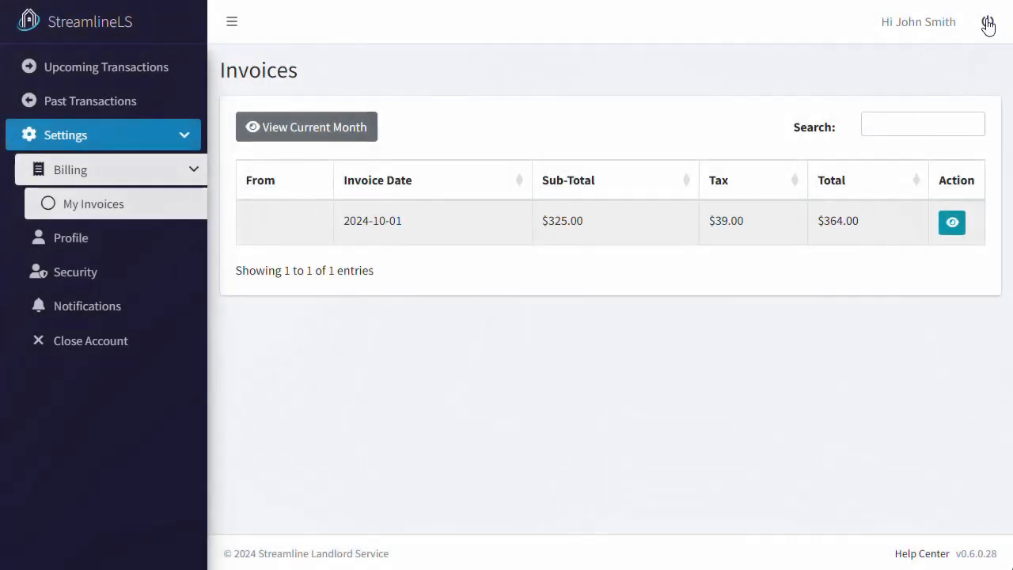
Sign out of the owner account and sign in with the landlord's email and password.
click(988, 26)
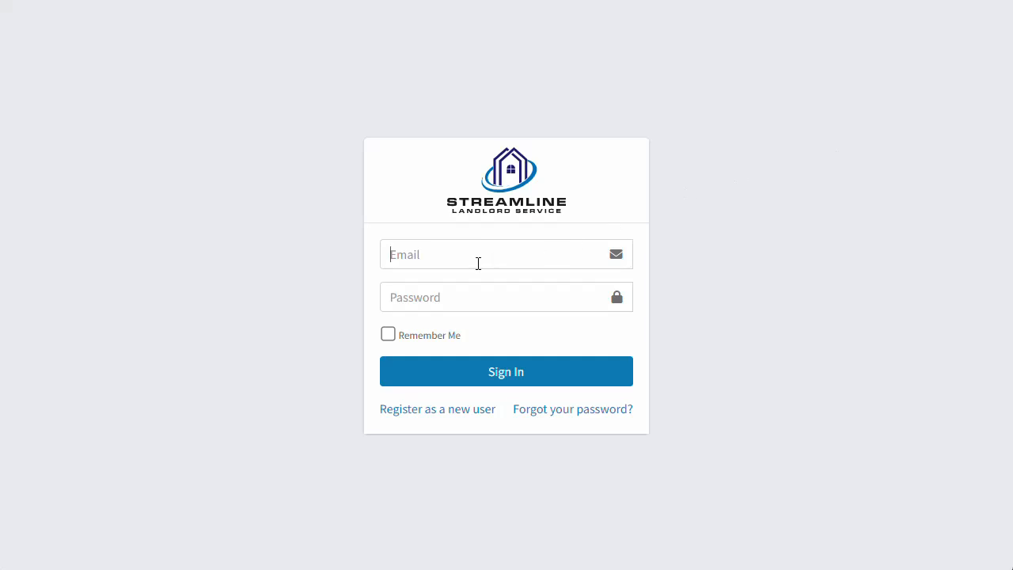
click(477, 262)
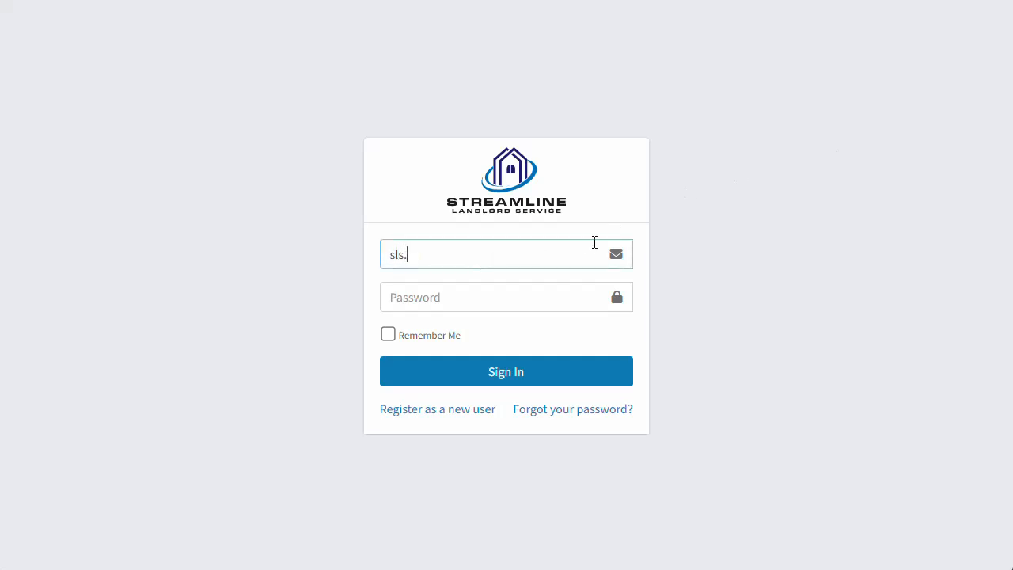
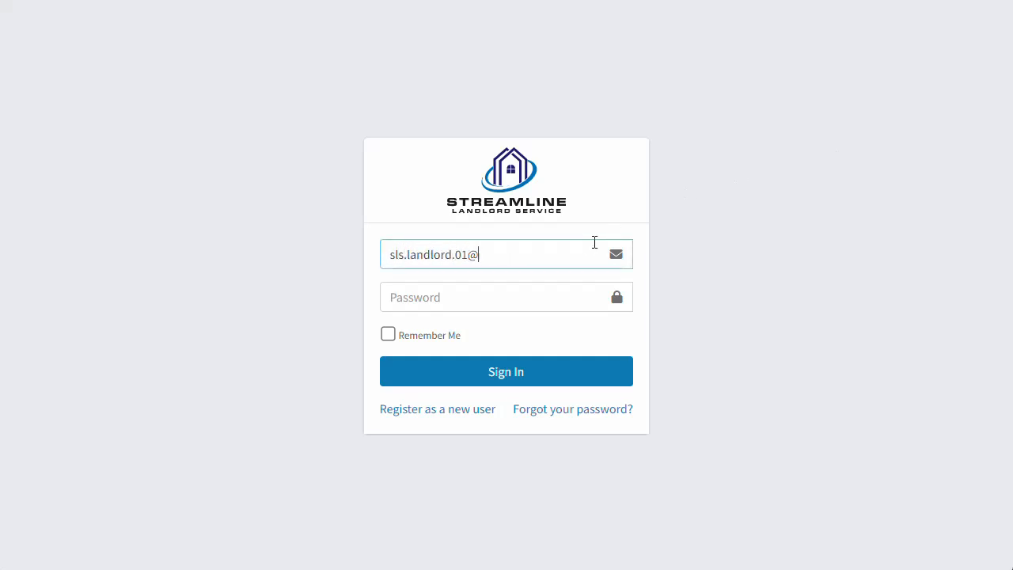
key(Tab)
text(•••••••••)
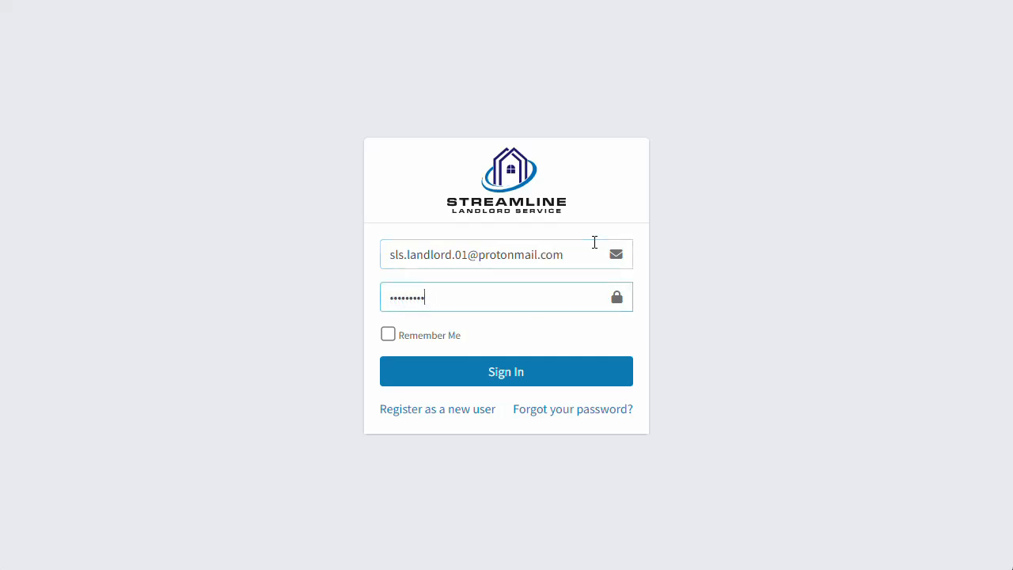
text(•••)
key(Return)
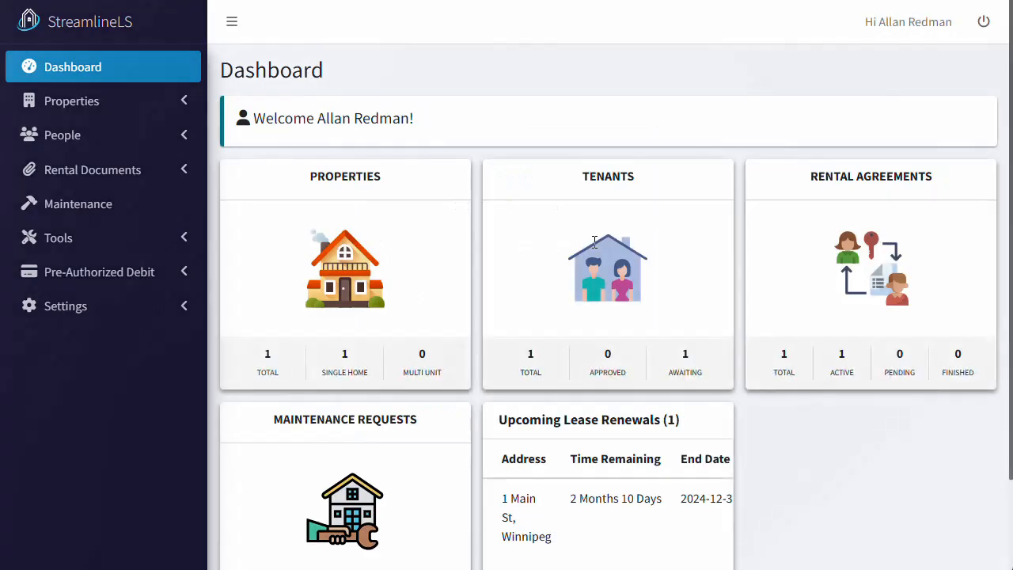
Open the Owner Invoices list under Settings > Billing.
click(182, 312)
click(176, 345)
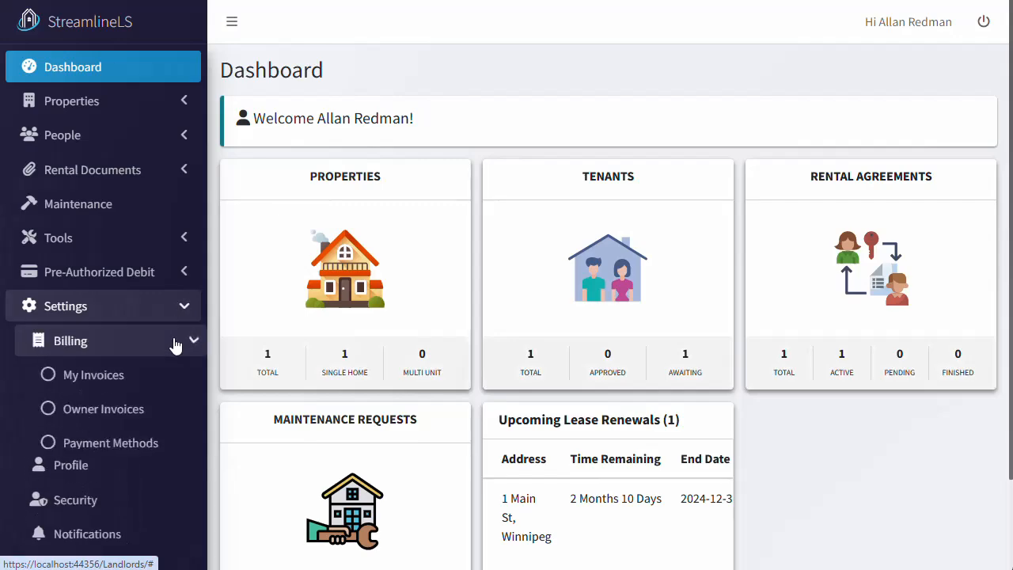
click(166, 408)
Edit the 2024-10-01 owner invoice to delete the Hammer line item, then save it.
click(947, 277)
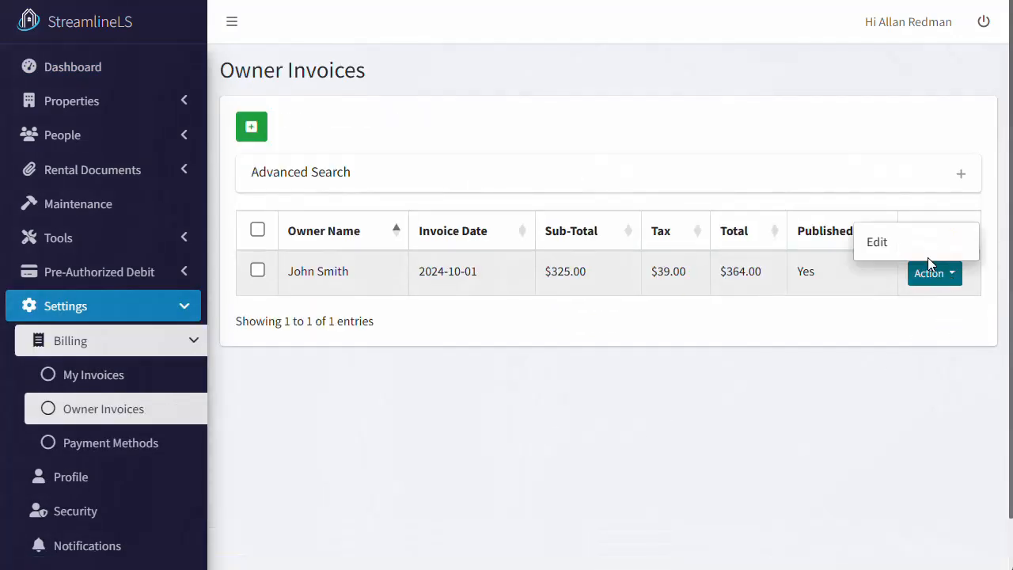
click(912, 240)
scroll(648, 301, down, 1)
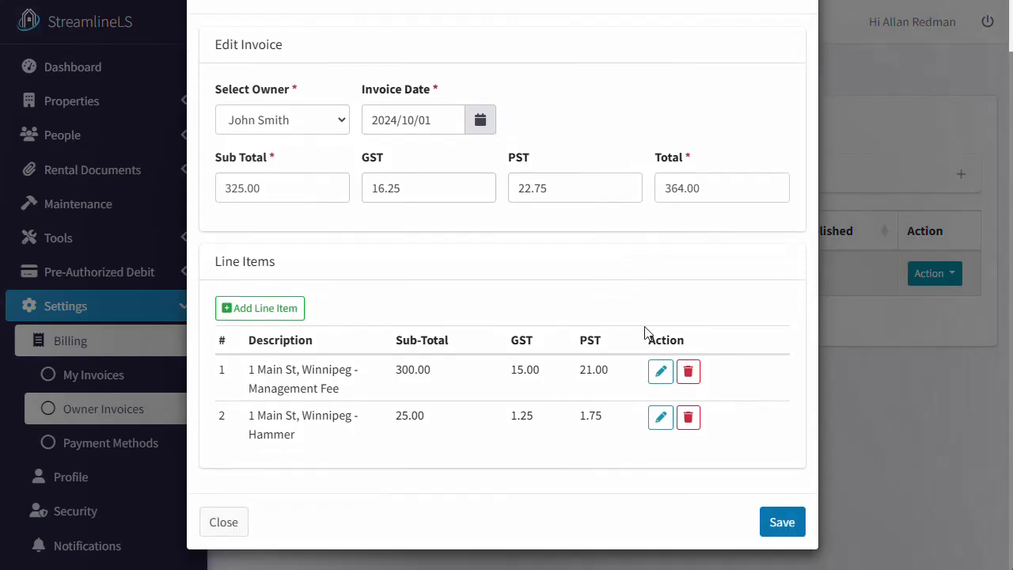
click(689, 418)
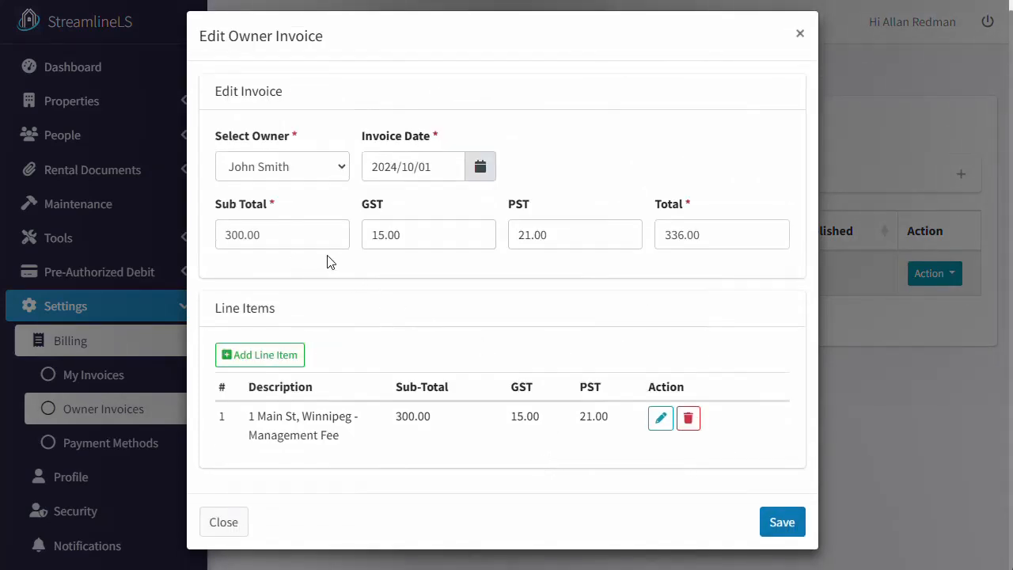
click(782, 526)
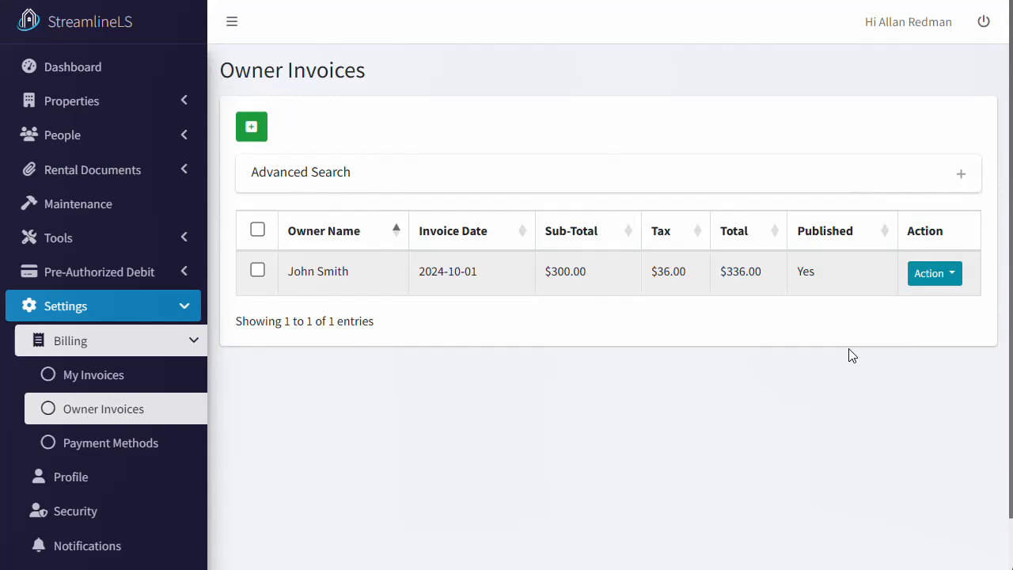
Sign out of the landlord account and sign in with the owner's email and password.
click(983, 25)
click(480, 255)
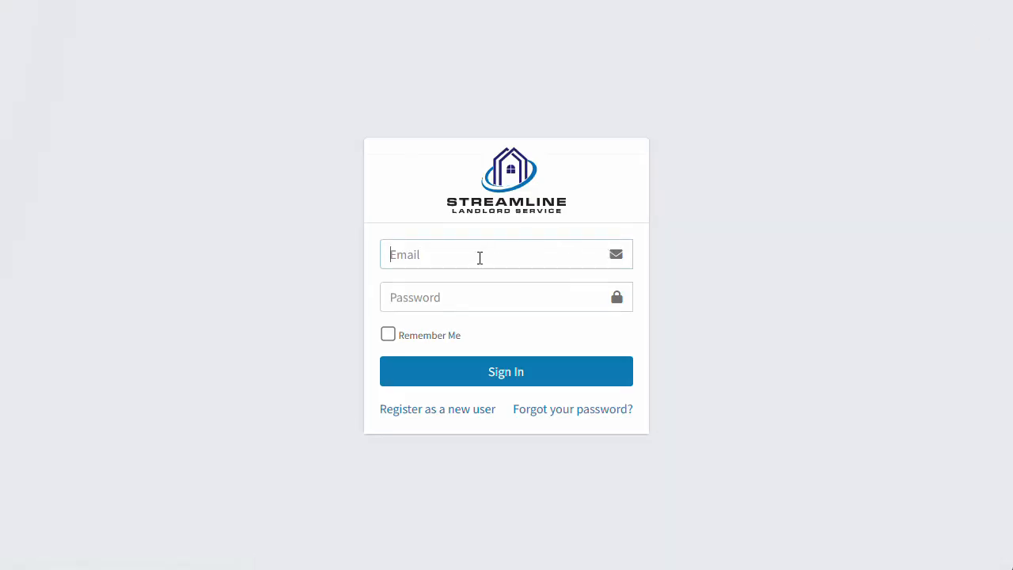
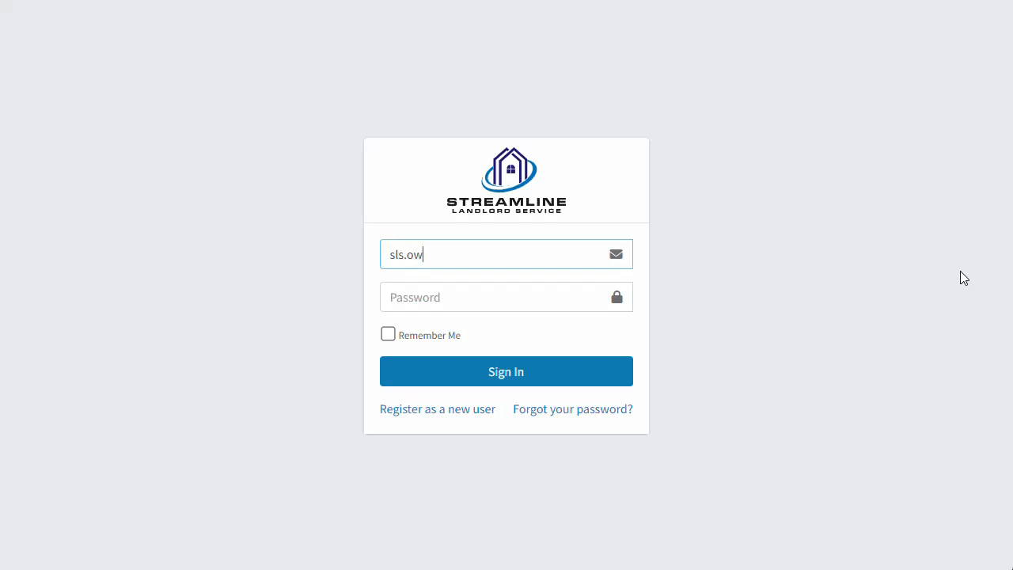
key(Tab)
text(••••)
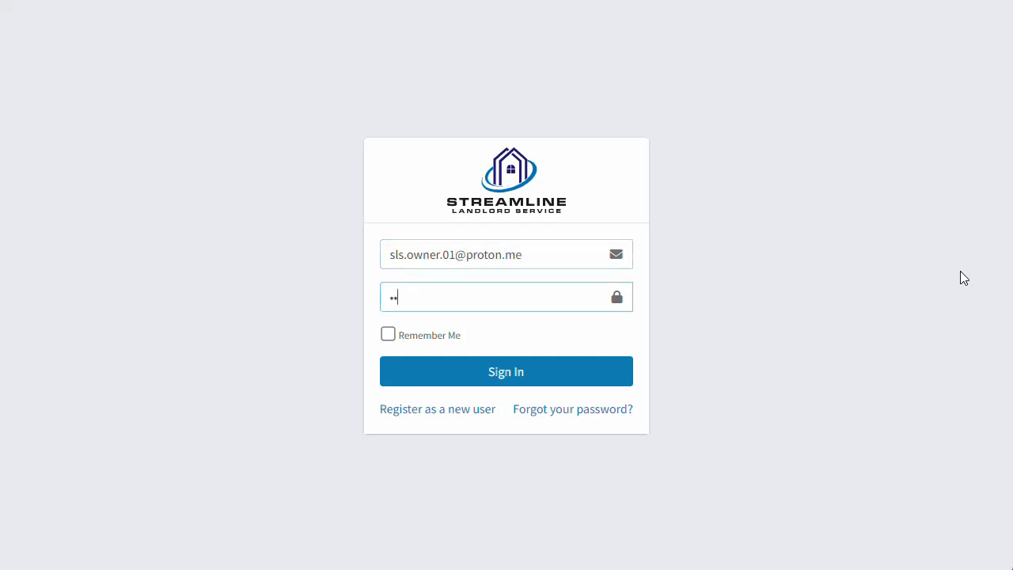
text(••••••••)
key(Return)
Open the owner's My Invoices list under Settings > Billing.
click(154, 136)
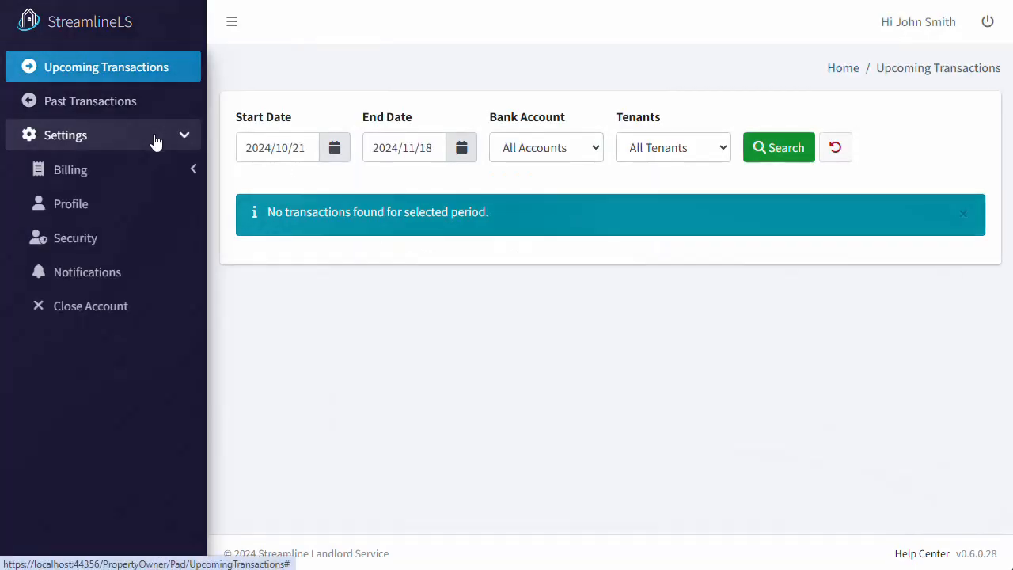
click(164, 170)
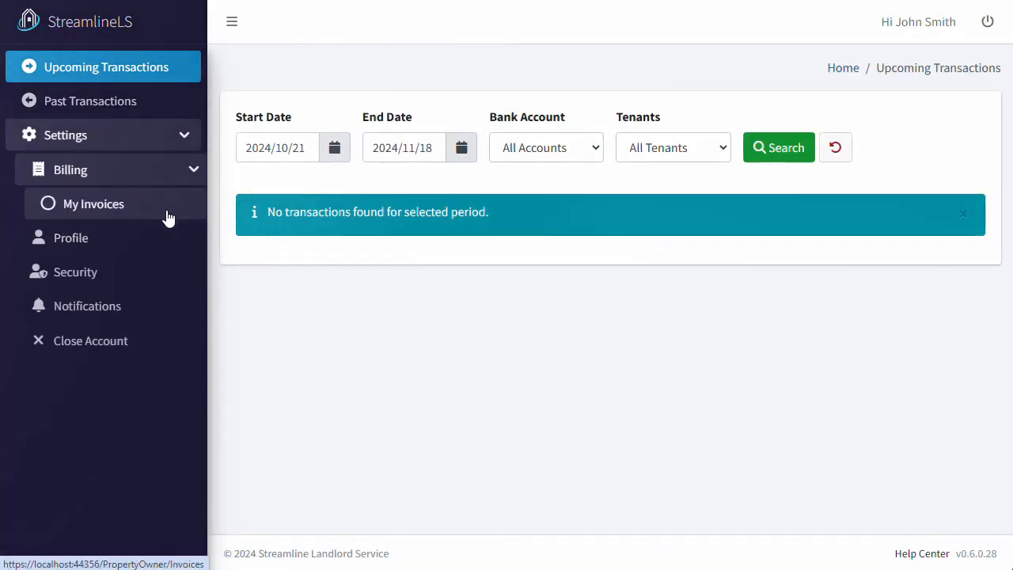
click(166, 215)
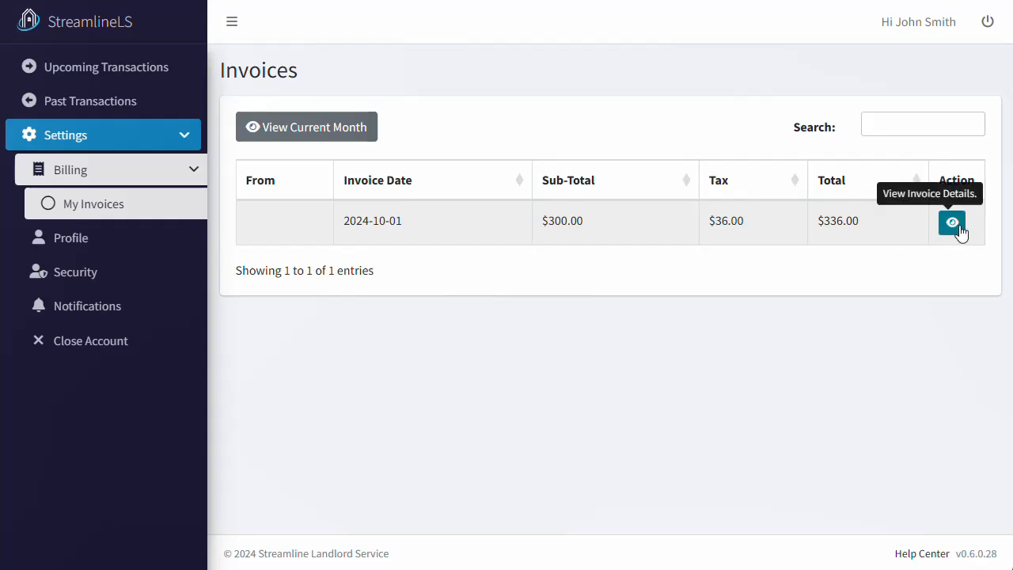
click(954, 225)
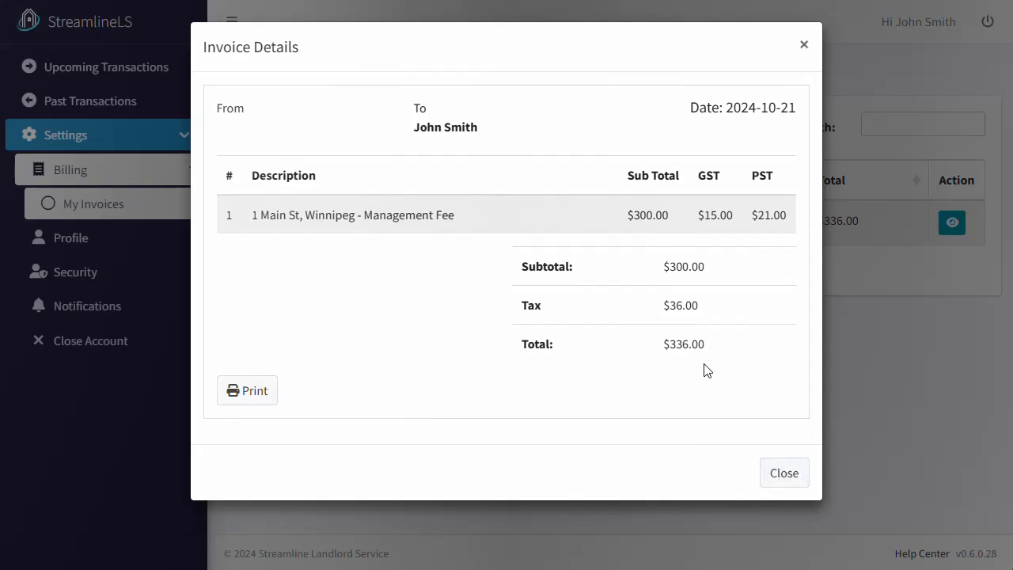
click(783, 469)
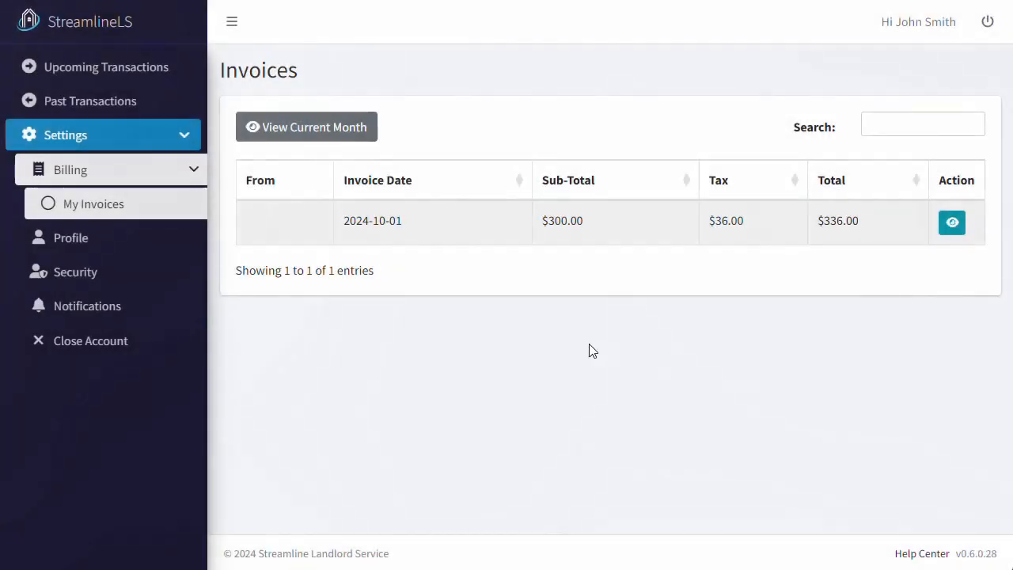